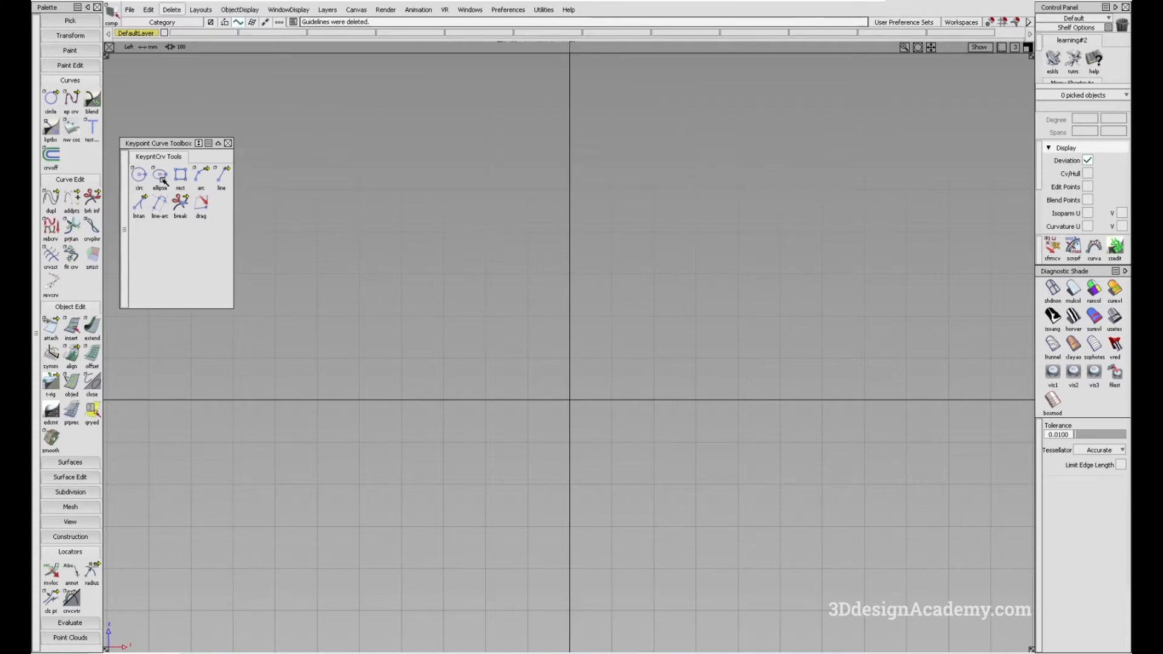
- Draw an ellipse centred on the origin with a horizontal major axis of about 600 mm, and delete the guidelines
left_click(161, 176)
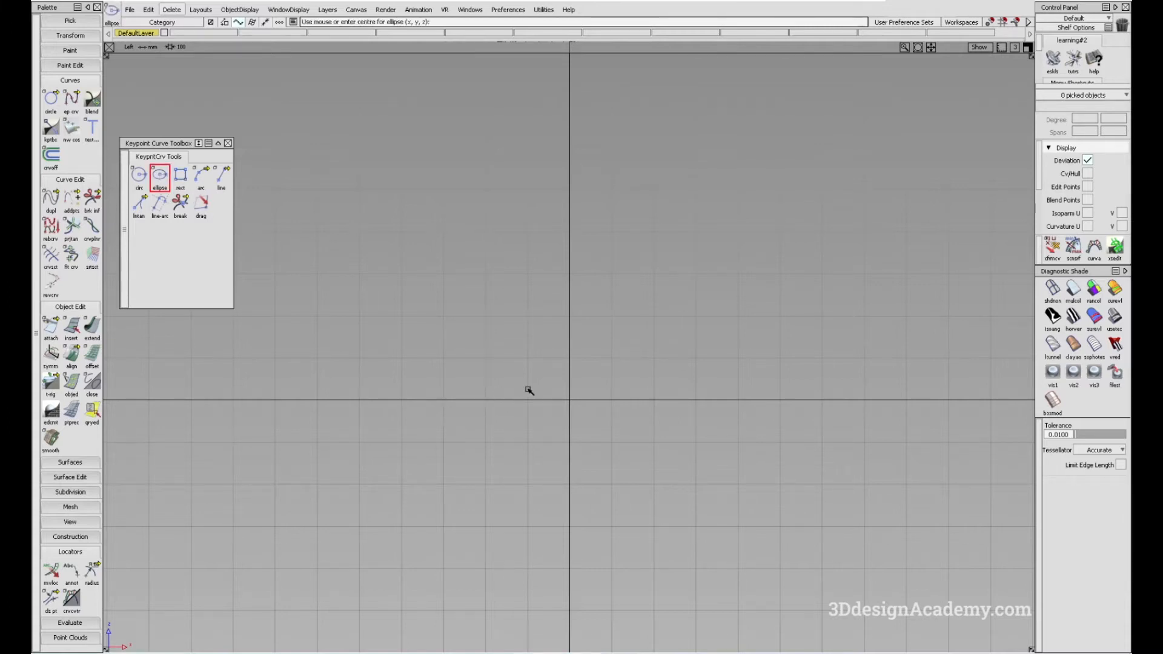
left_click(577, 405)
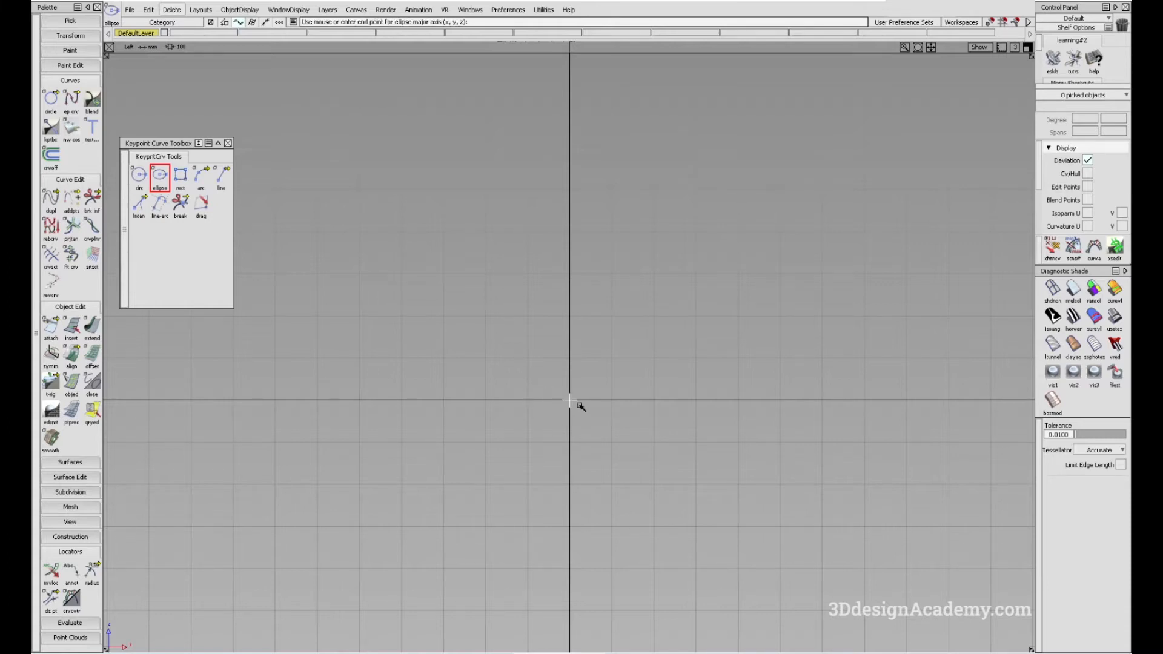
left_click(695, 400)
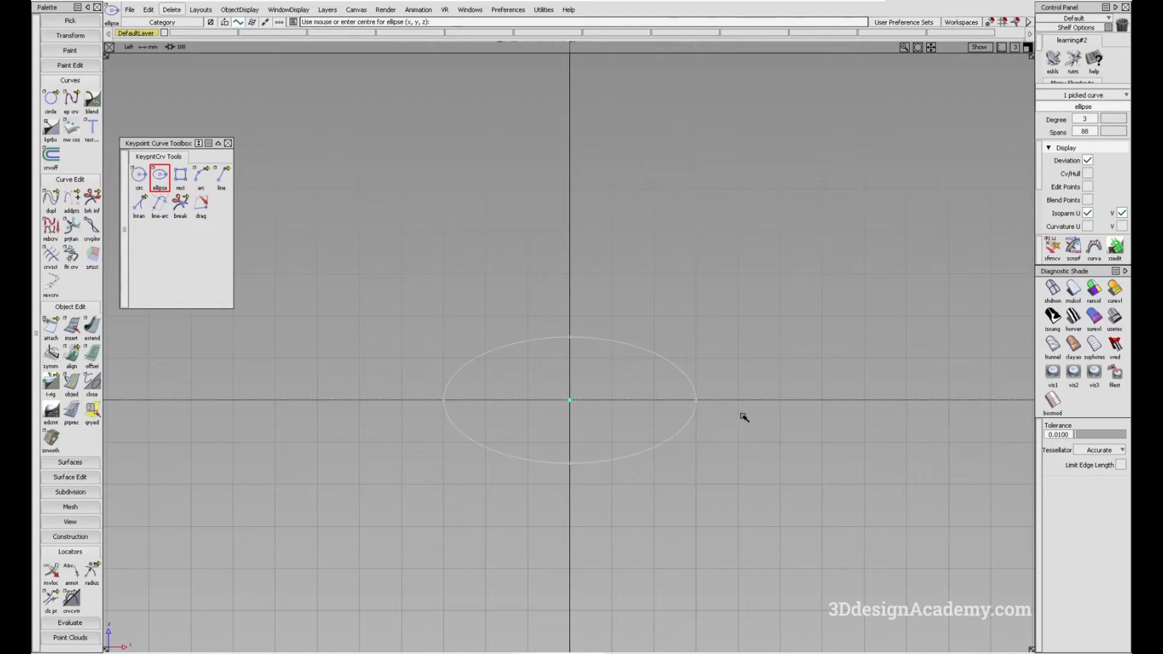
left_click_drag(580, 515, 616, 434, "ctrl+shift")
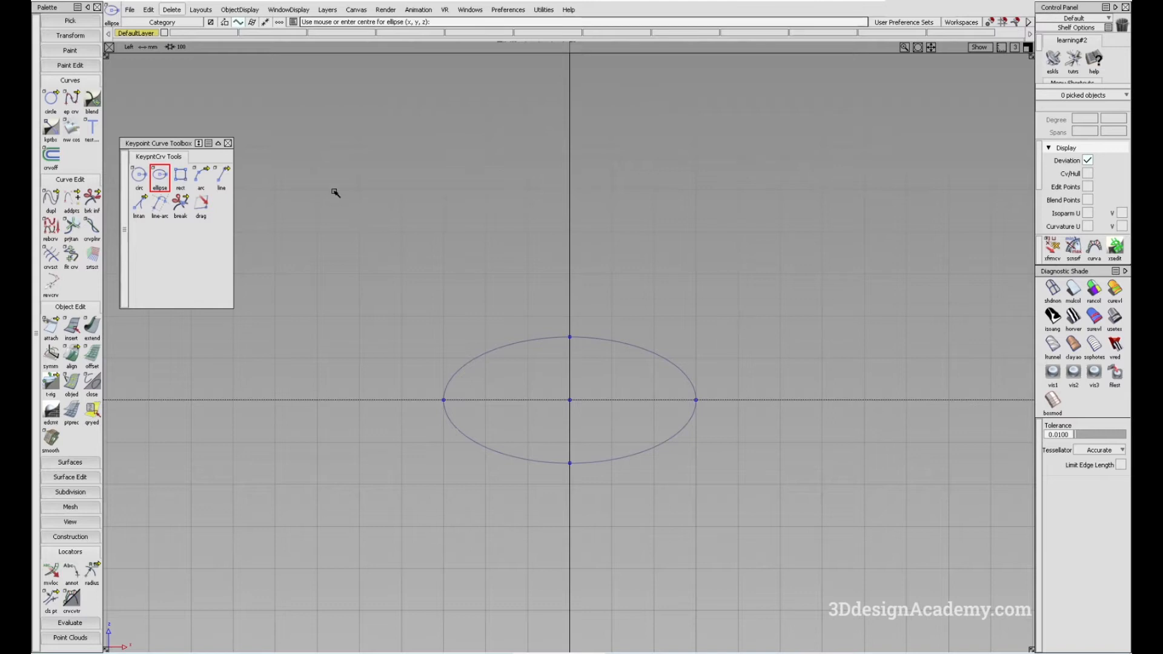
left_click(172, 10)
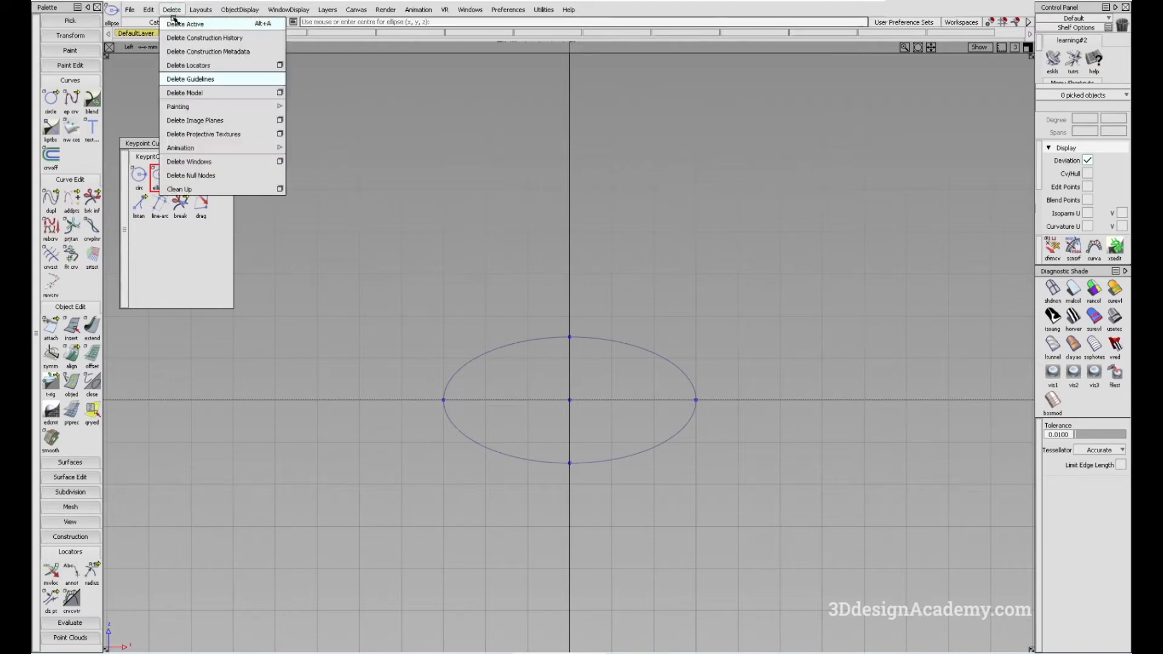
left_click(191, 80)
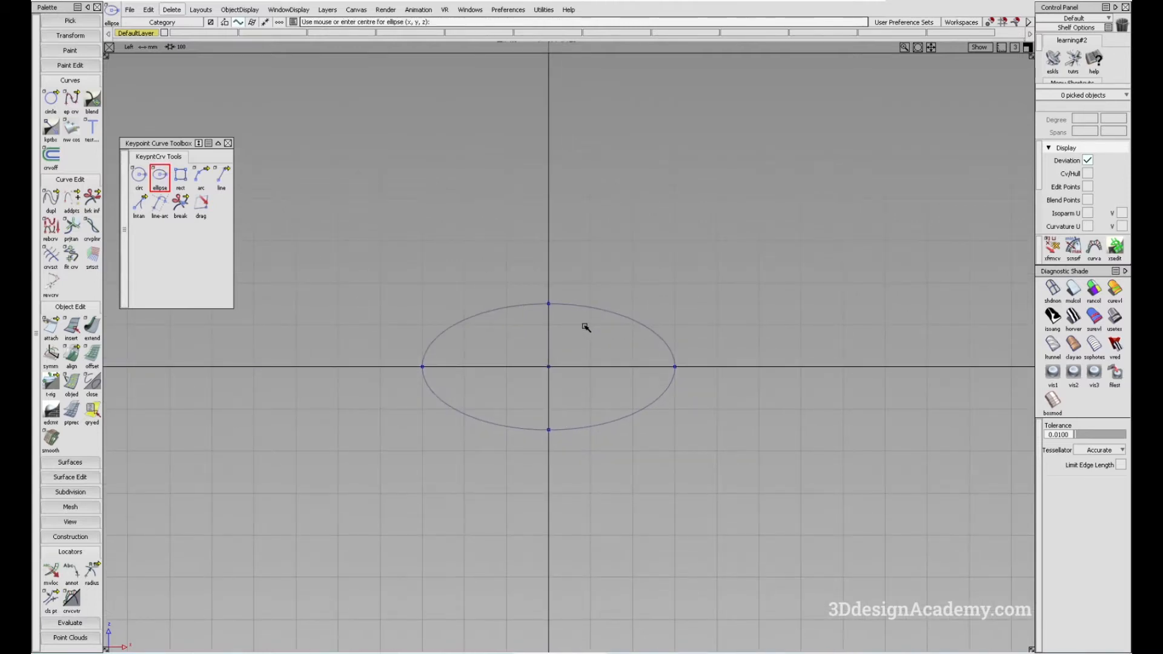
- Pick the ellipse, open its object information, and set its major axis to 900 mm
left_click_drag(616, 318, 635, 321, "ctrl+shift")
left_click(636, 321)
middle_click_drag(676, 301, 620, 301, "alt+shift")
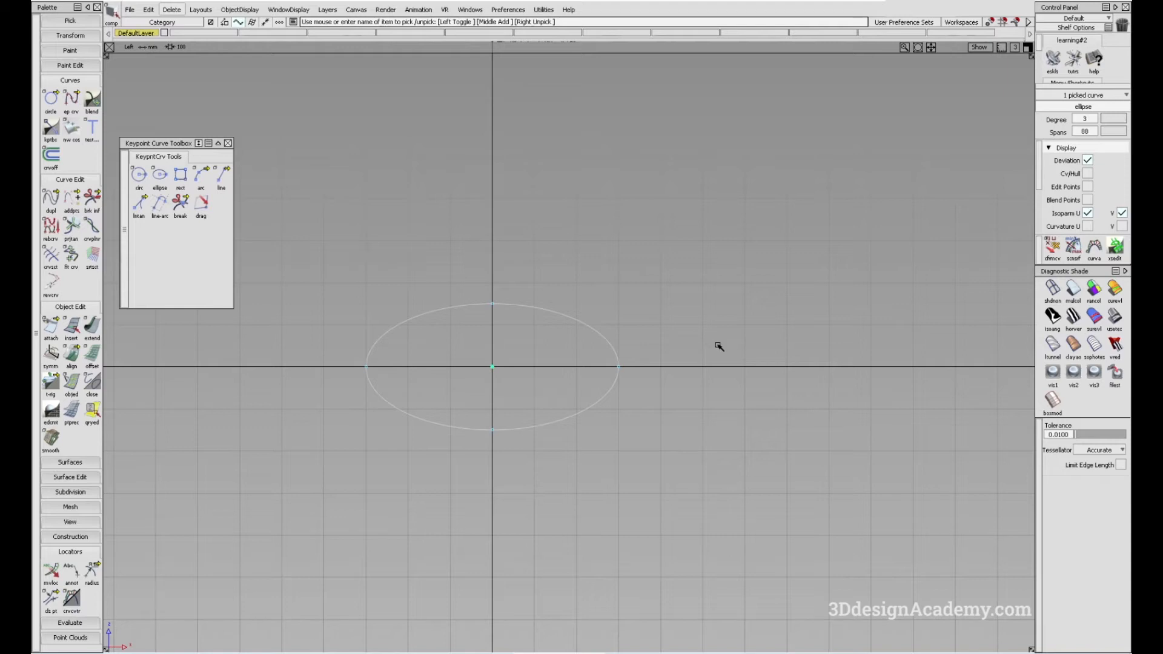
right_click_drag(718, 346, 718, 325)
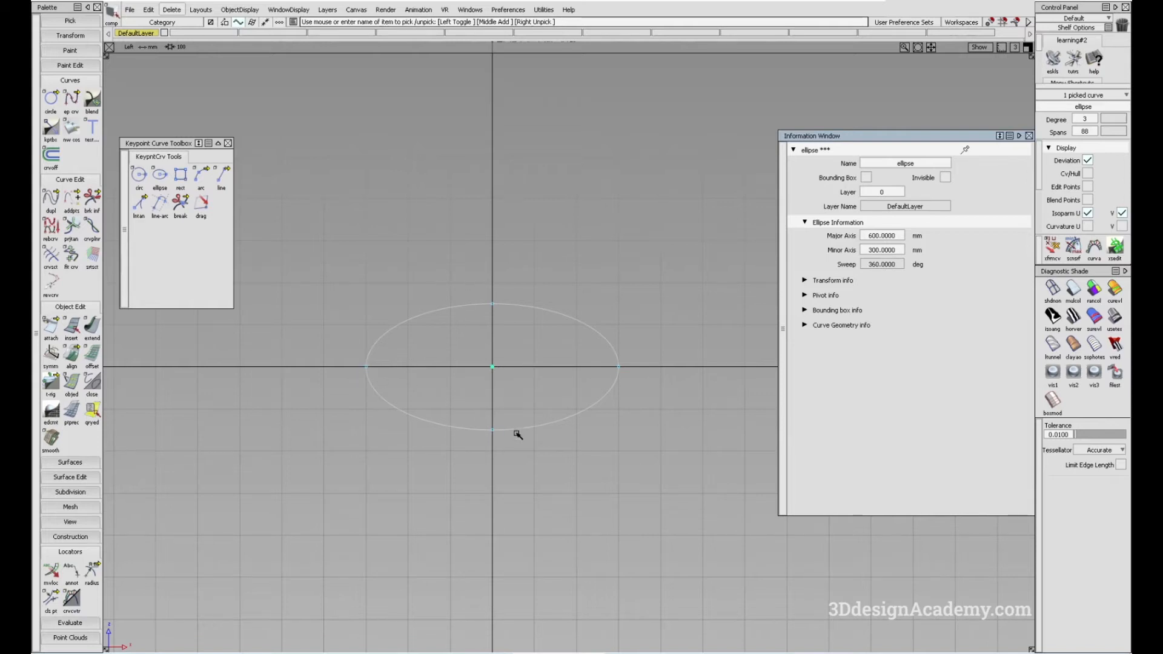
left_click(893, 234)
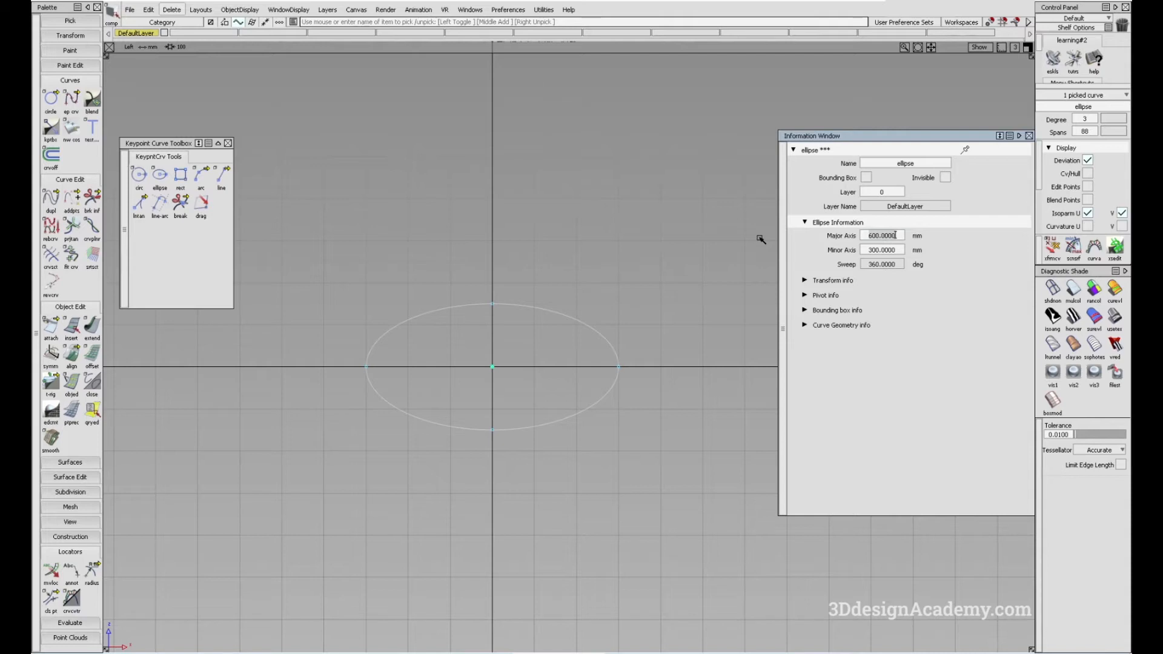
type("900")
key("Return")
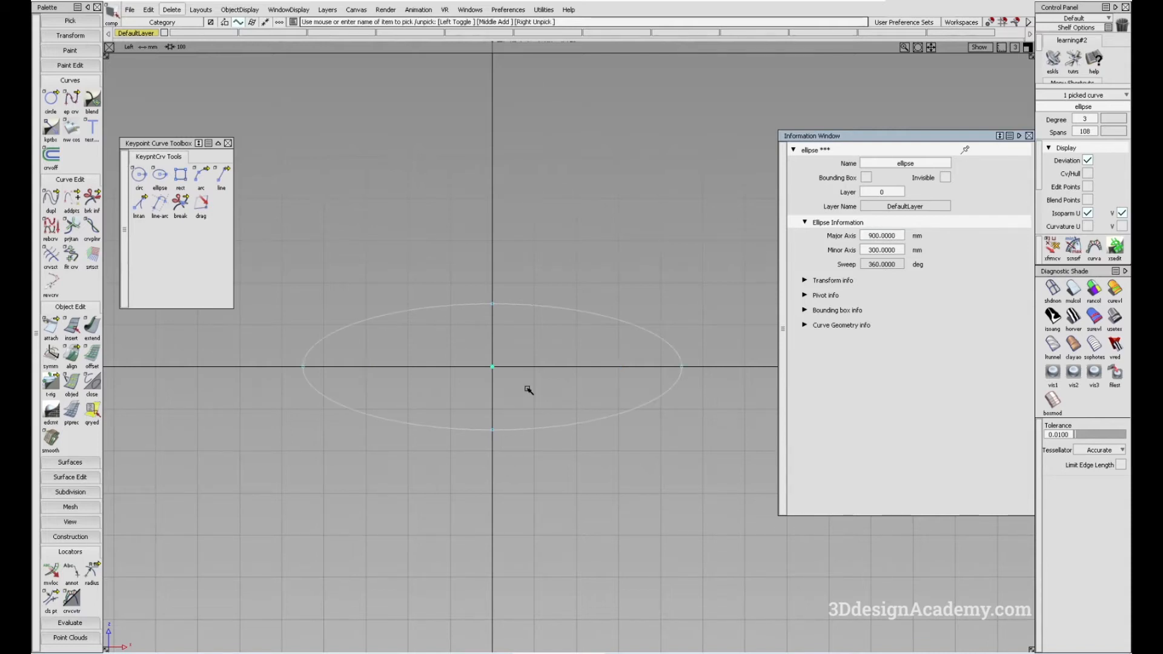
- Display the CVs, hull and edit points of the ellipse, and close its information window
middle_click_drag(528, 377, 529, 382, "alt+shift")
left_click_drag(517, 435, 507, 316, "ctrl+shift")
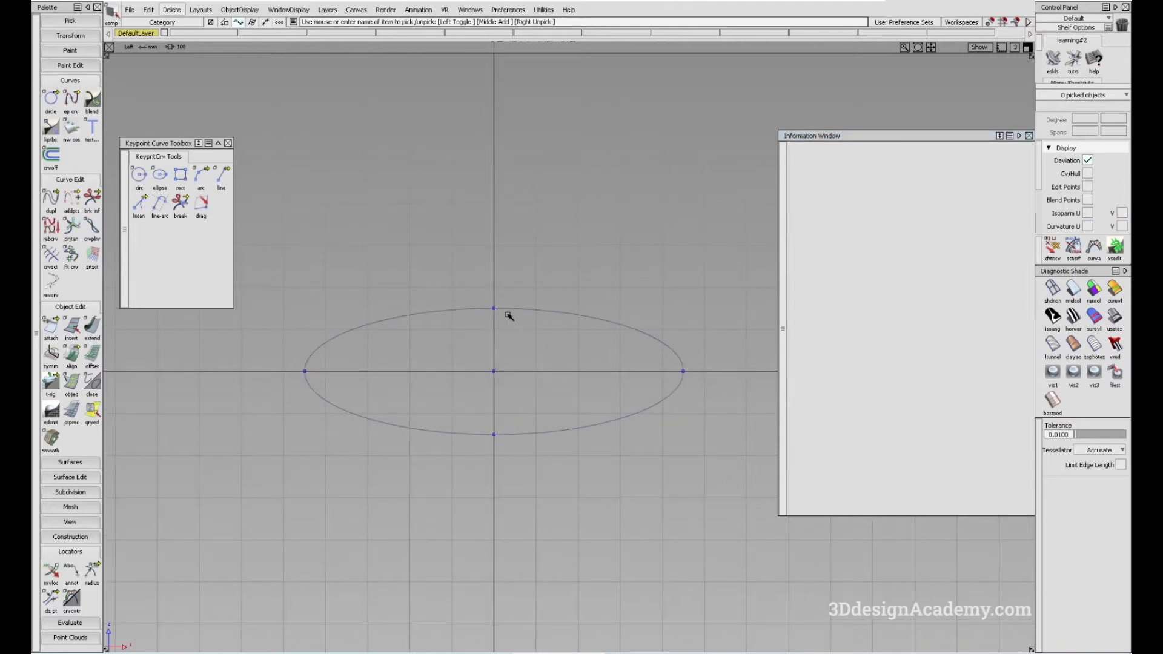
left_click_drag(534, 271, 592, 315)
right_click_drag(548, 223, 610, 279, "ctrl+shift")
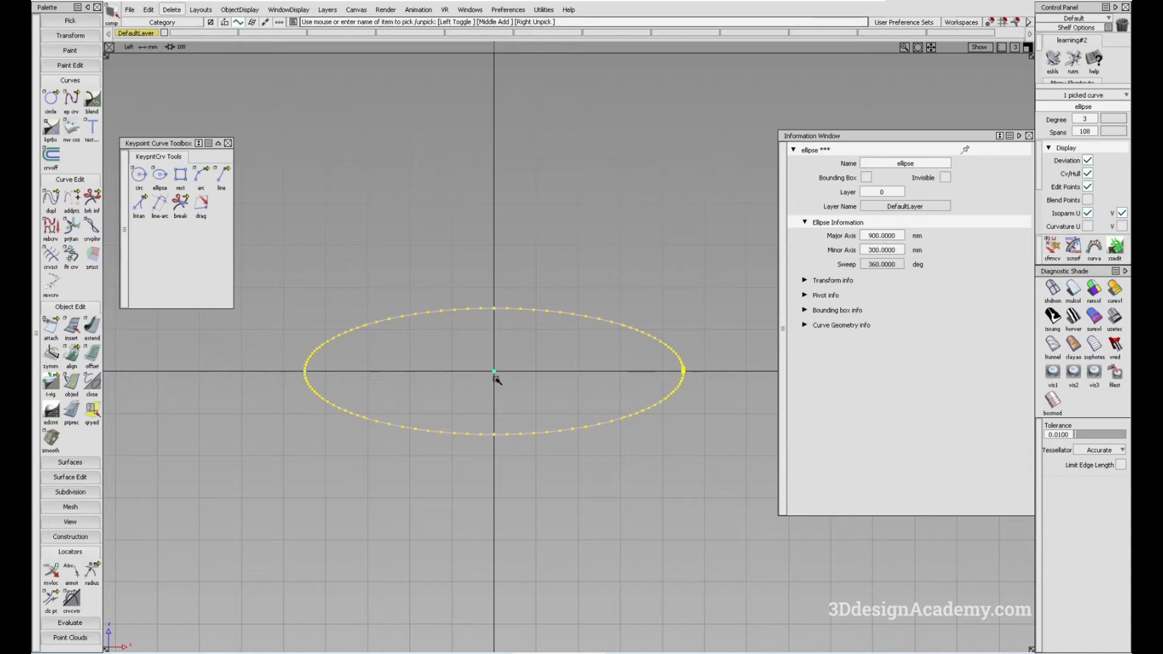
left_click(1028, 136)
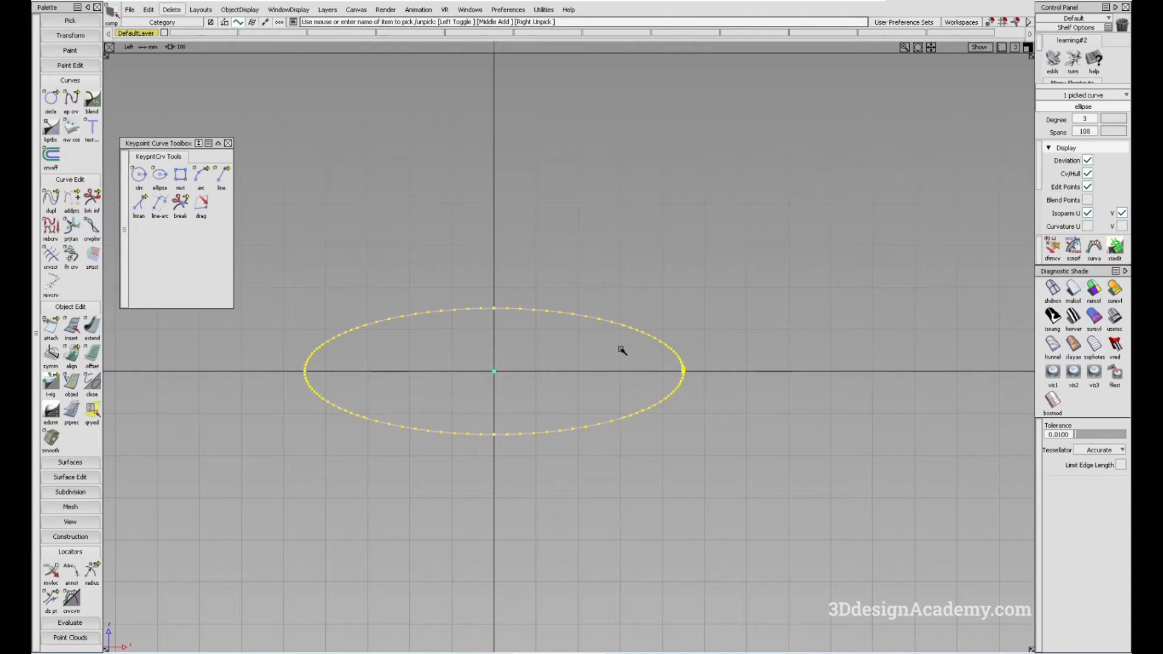
middle_click_drag(610, 337, 572, 340, "alt+shift")
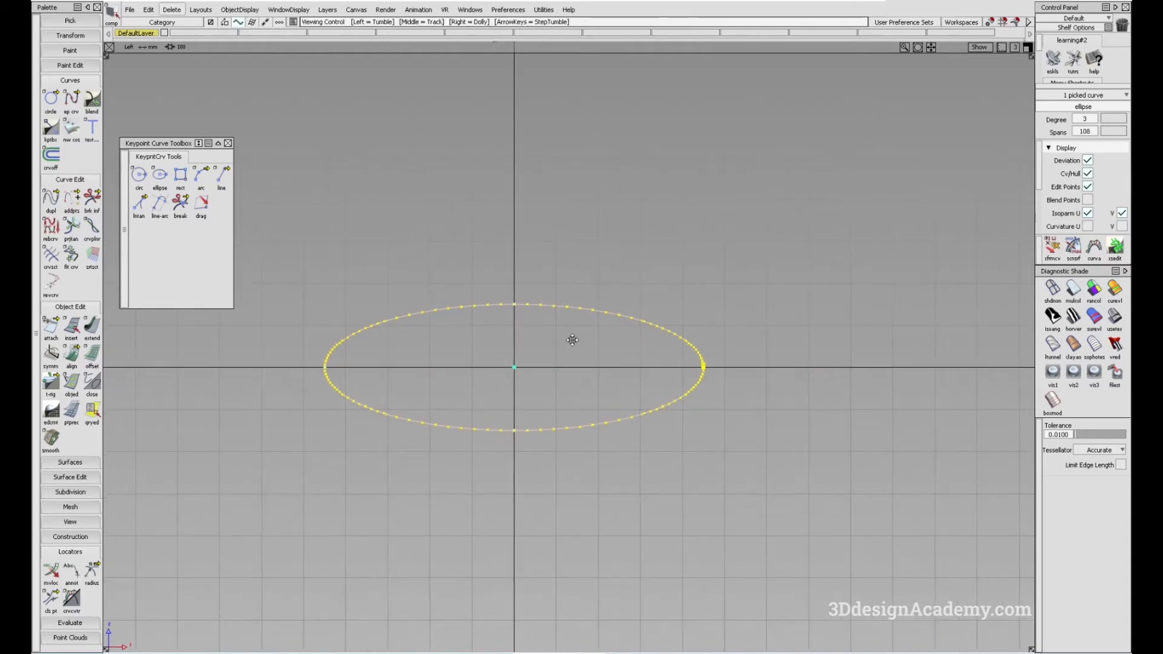
left_click(537, 264)
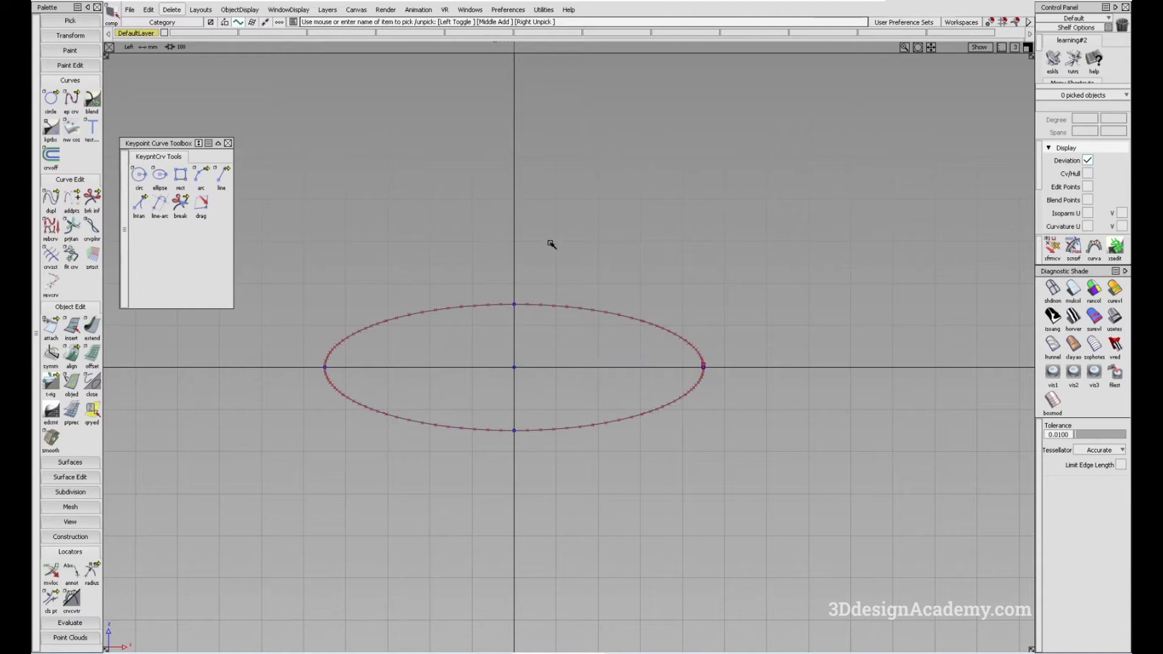
- Enable the rational flag for Primitives in the construction options and delete the existing ellipse
left_click(500, 11)
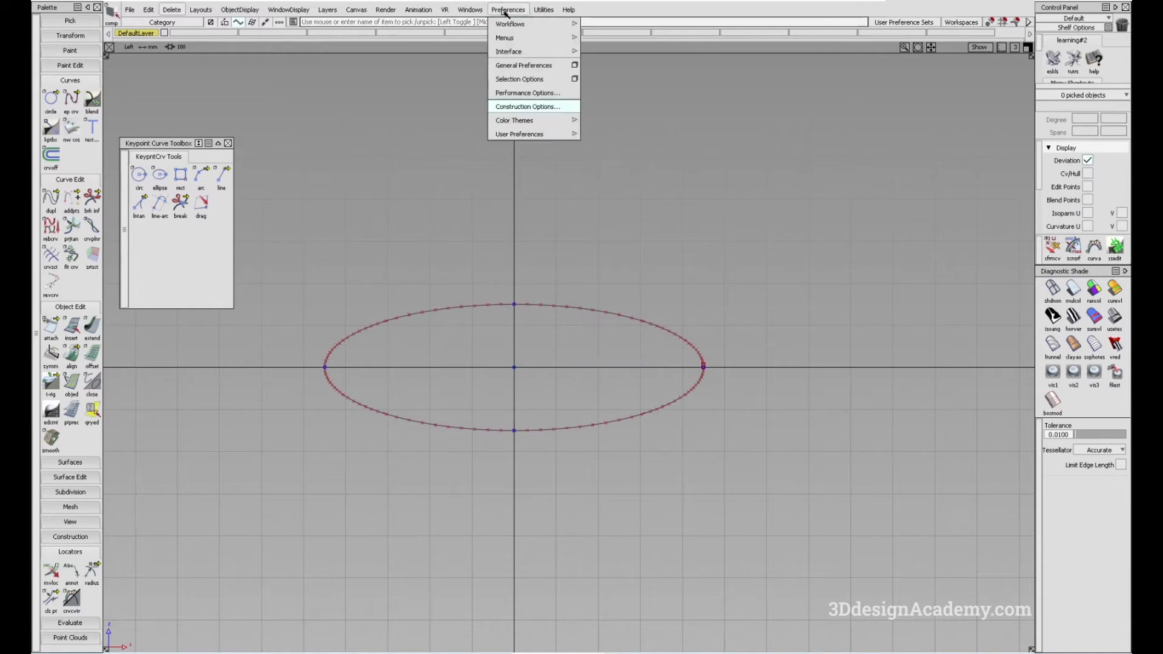
left_click(513, 107)
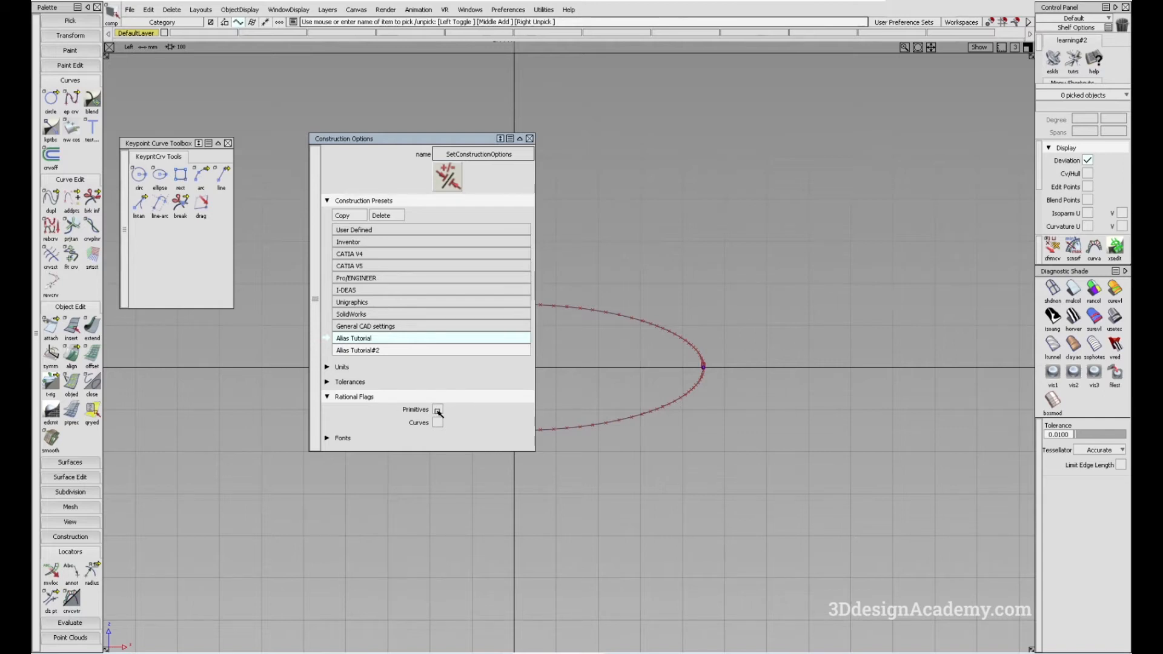
left_click(529, 139)
left_click_drag(553, 250, 666, 336)
key("Delete")
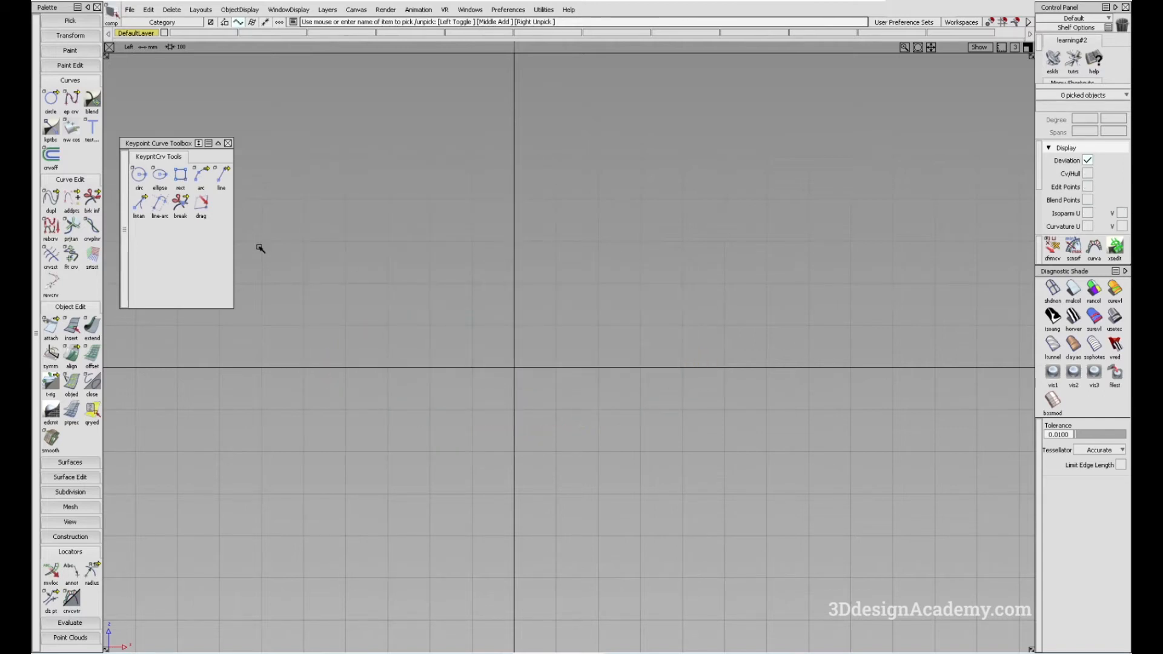
- Draw an ellipse centred on the origin with its major axis end five grid squares along the horizontal axis, and display its CVs, hull and edit points
left_click(166, 179)
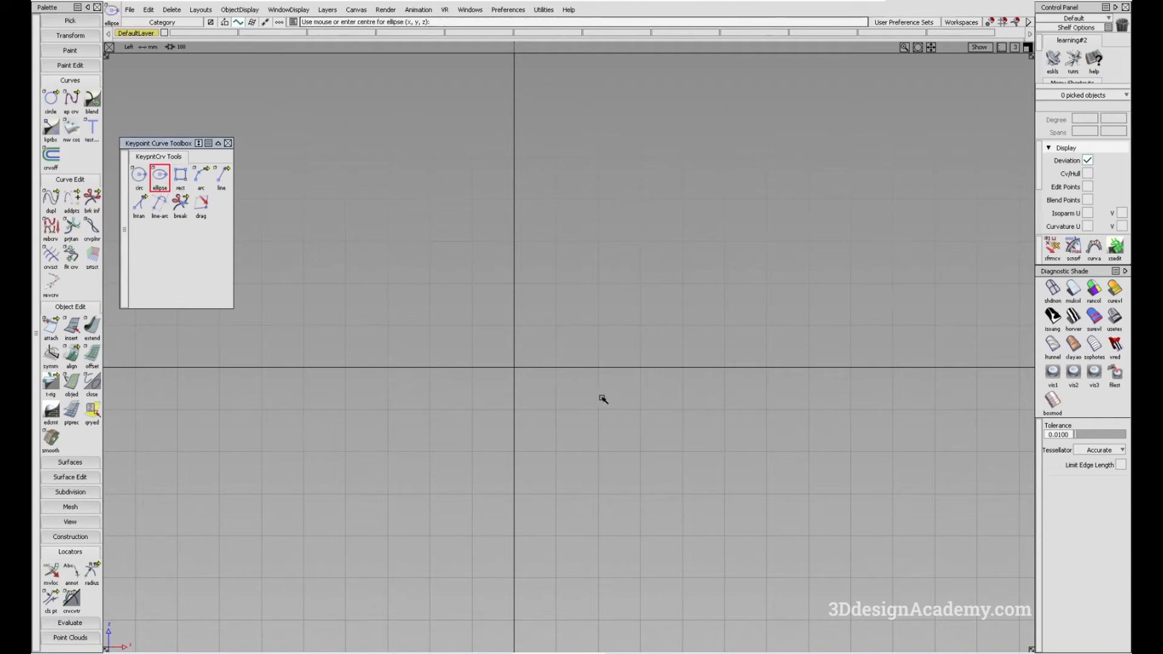
left_click(521, 374)
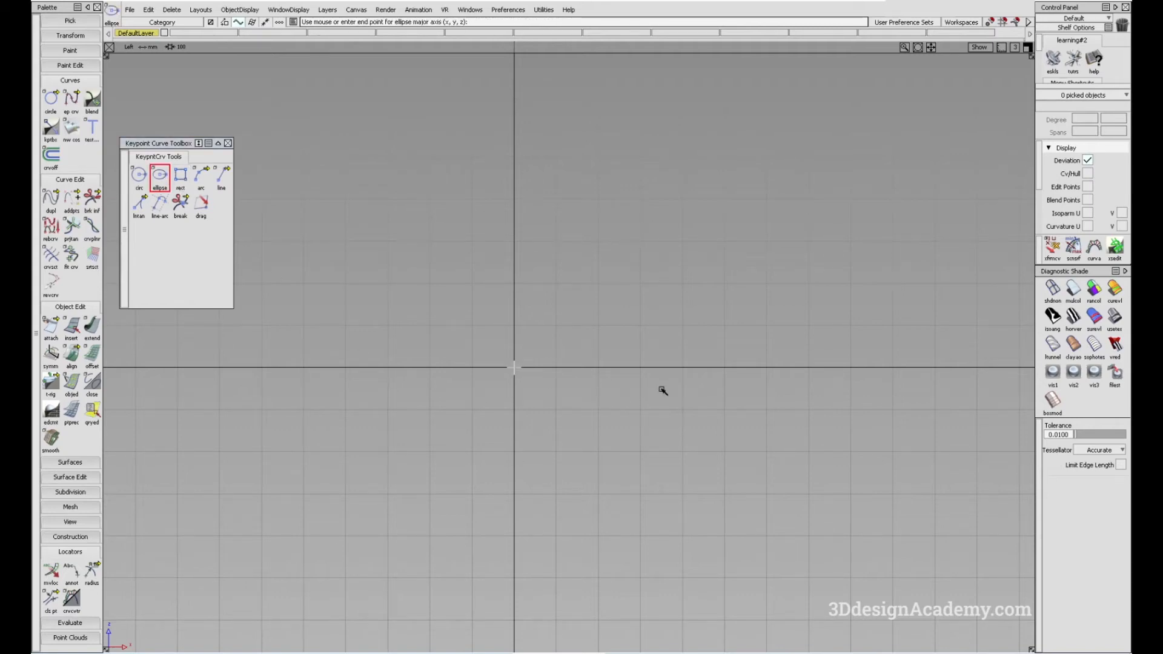
left_click(725, 375)
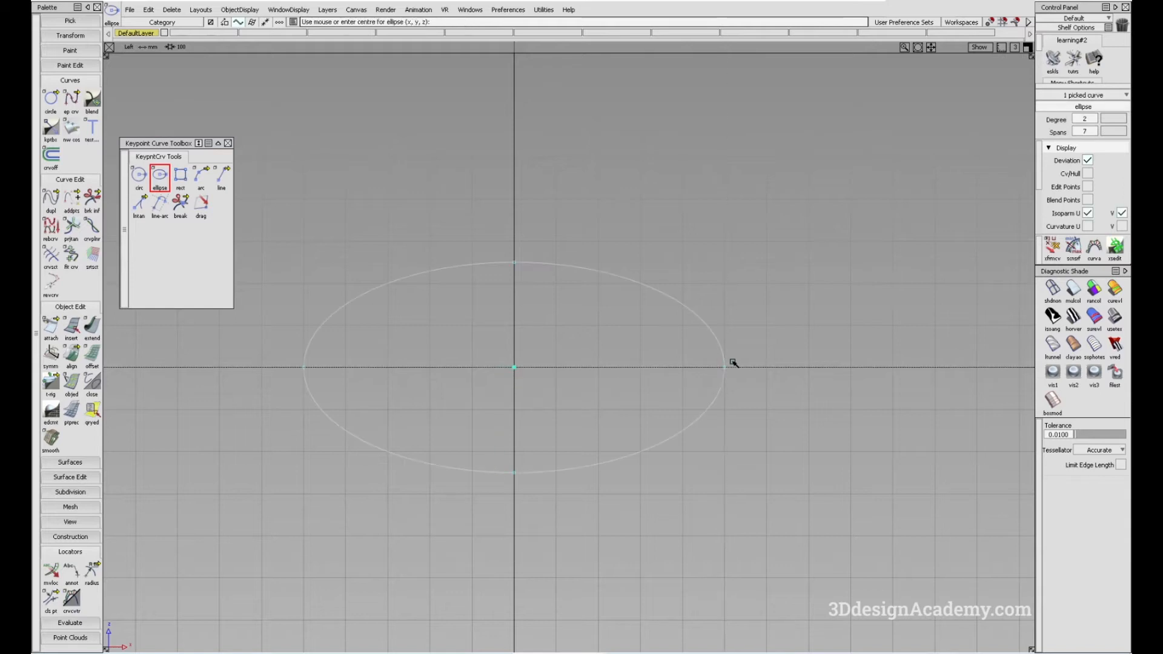
left_click(1088, 174)
left_click(1088, 186)
middle_click_drag(611, 405, 613, 404, "alt+shift")
left_click_drag(604, 436, 579, 320, "ctrl+shift")
middle_click_drag(556, 366, 576, 362, "alt+shift")
left_click_drag(559, 430, 577, 247, "ctrl+shift")
left_click_drag(620, 222, 760, 331)
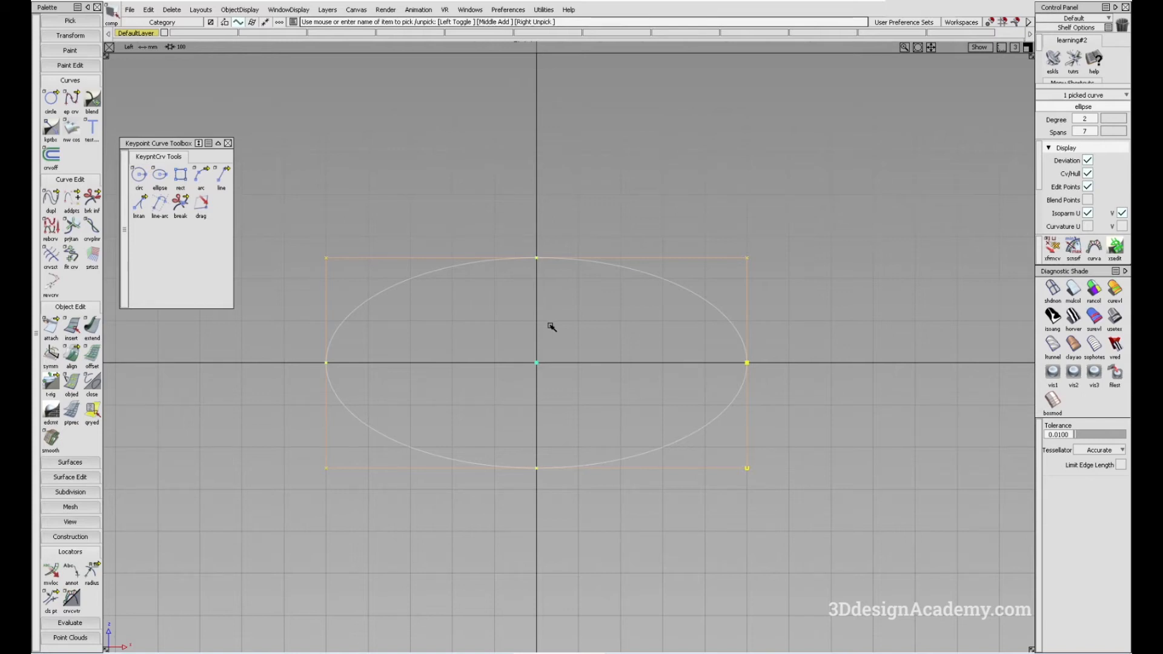
left_click_drag(576, 393, 553, 246, "ctrl+shift")
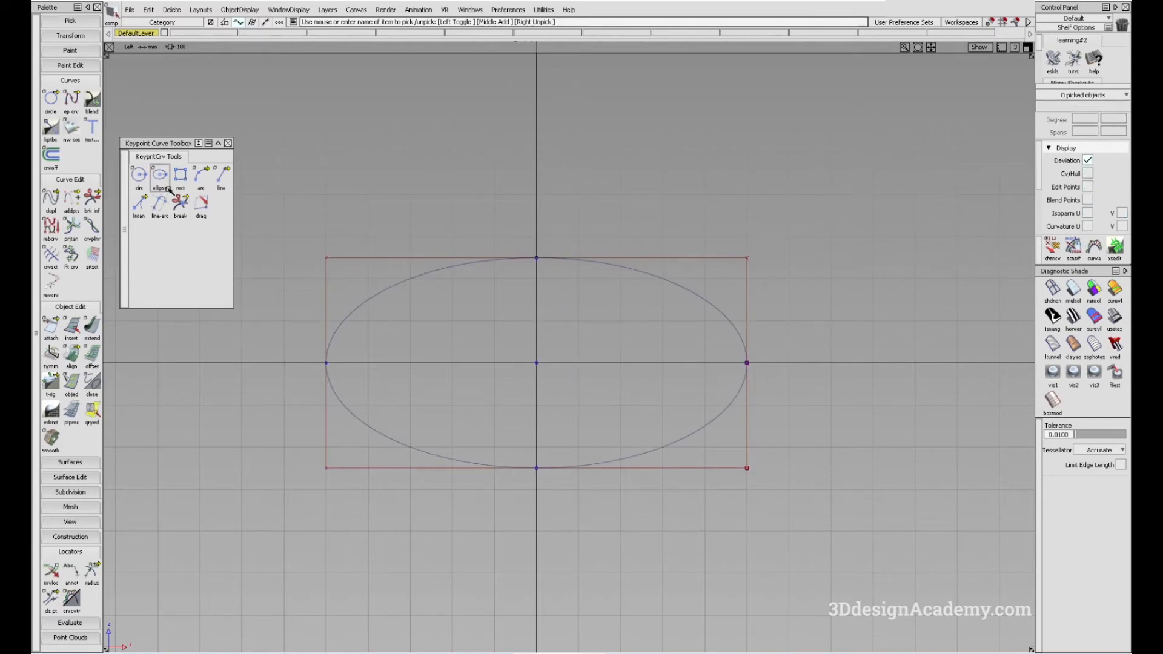
- Pick and delete the ellipse that has its CVs and hull displayed
mouse_move(738, 222)
left_mouse_down()
mouse_move(772, 311)
mouse_move(639, 363)
left_mouse_up()
key("Delete")
key("Return")
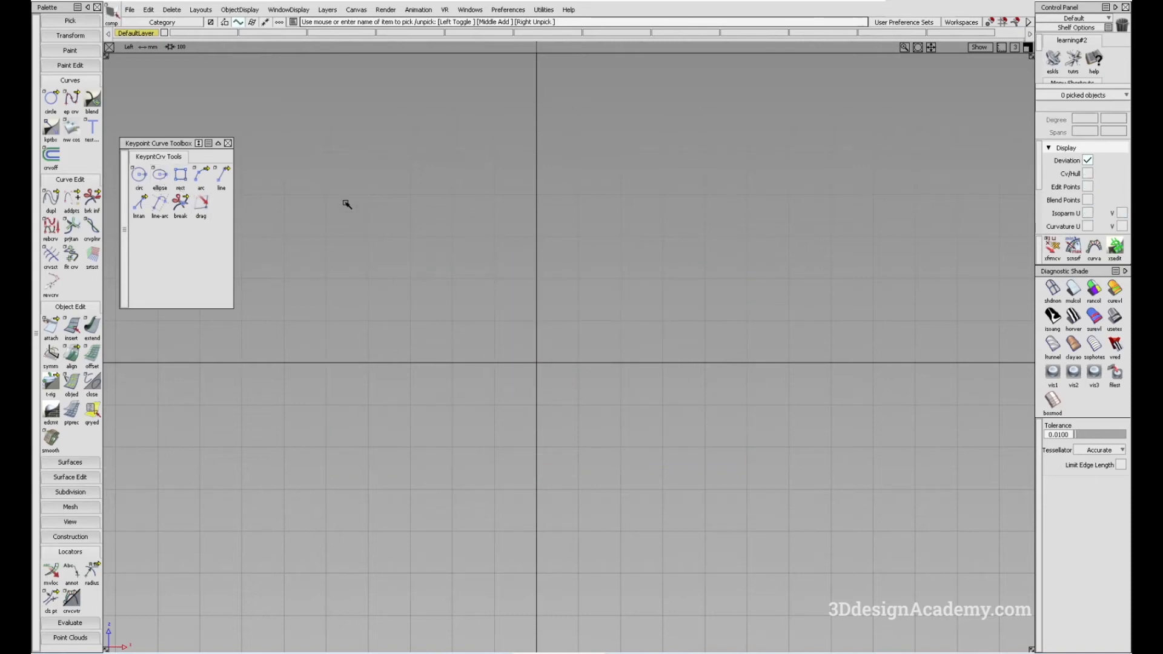
- Draw an ellipse centred on the origin with its major axis end four grid squares along the horizontal axis
left_click(162, 177)
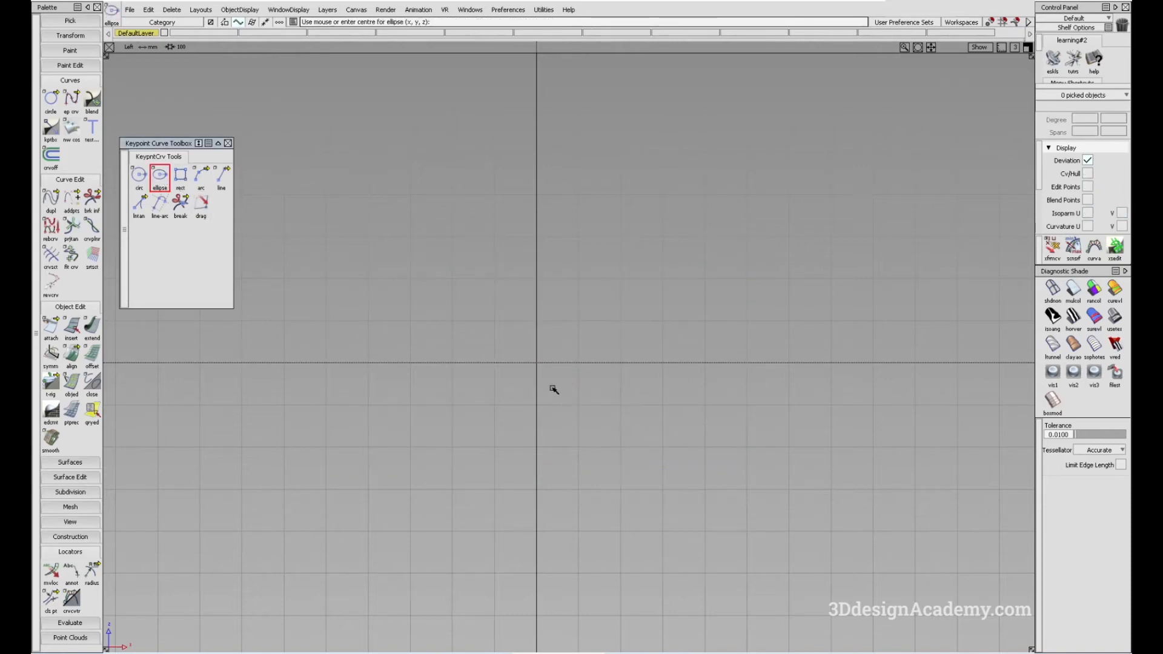
left_click(542, 371)
left_click(706, 370)
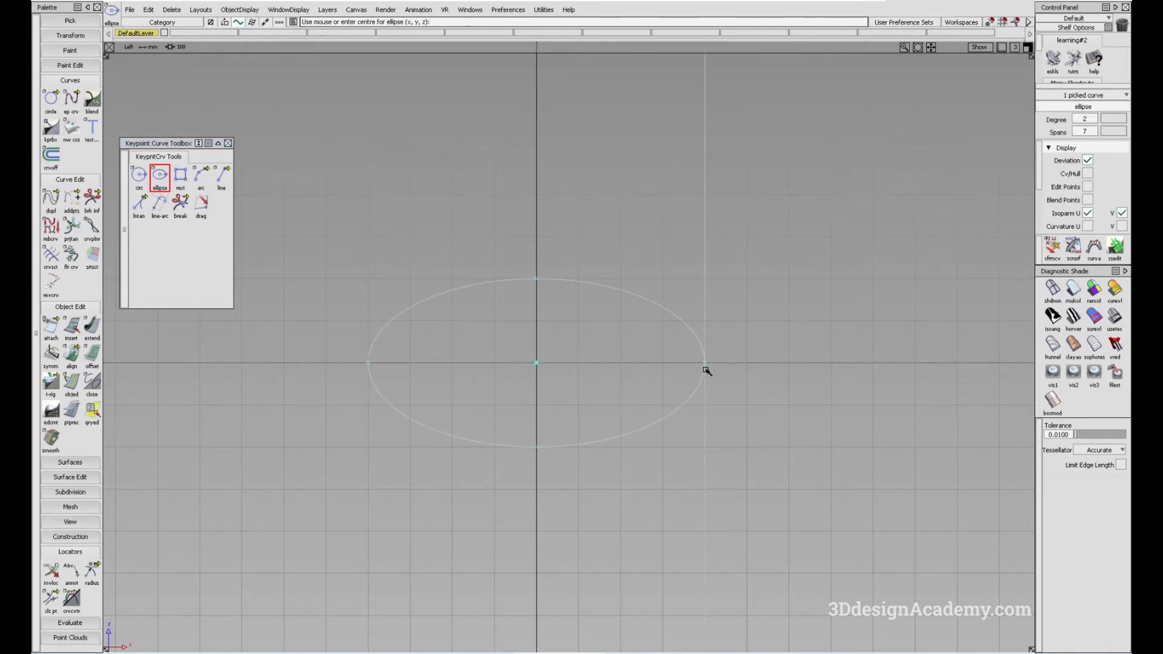
left_click_drag(510, 414, 537, 522, "ctrl+shift")
middle_click_drag(547, 389, 542, 409, "alt+shift")
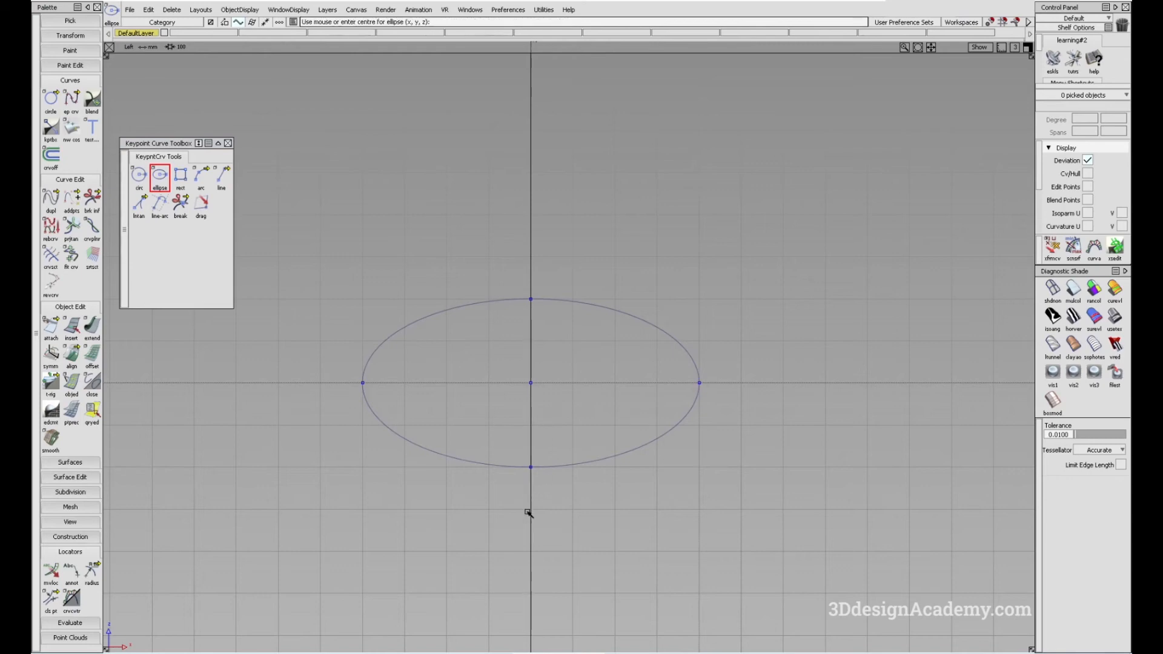
- Set the ellipse definition to Axis Endpoints in the Ellipse tool options and start the tool
double_click(160, 175)
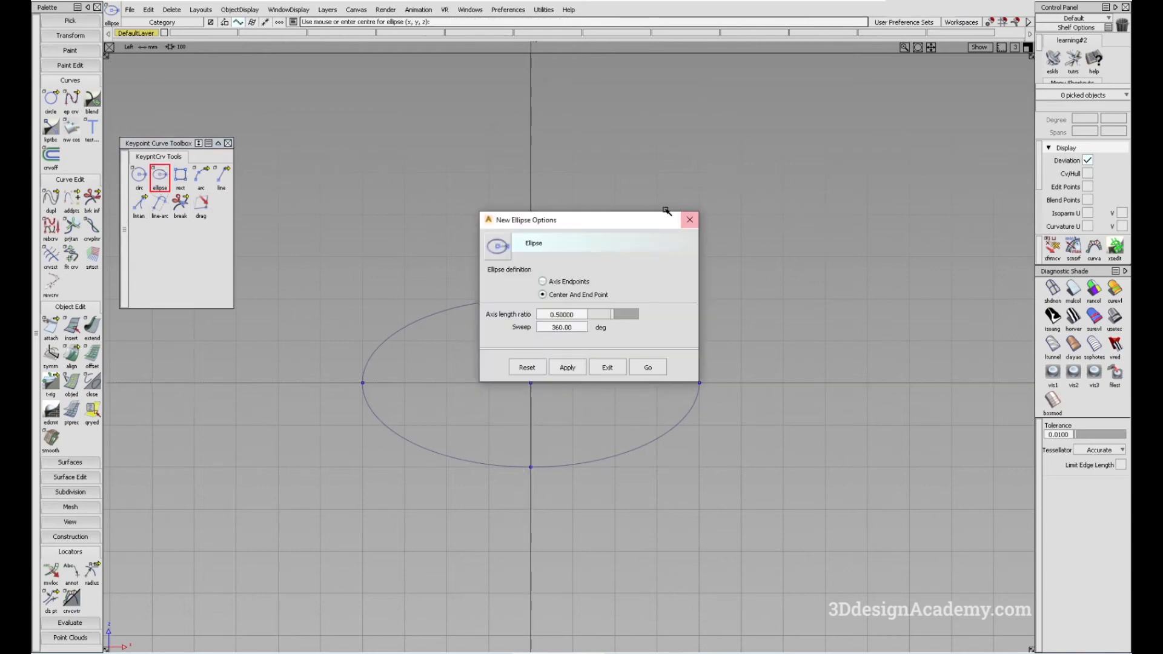
left_click_drag(627, 223, 411, 99)
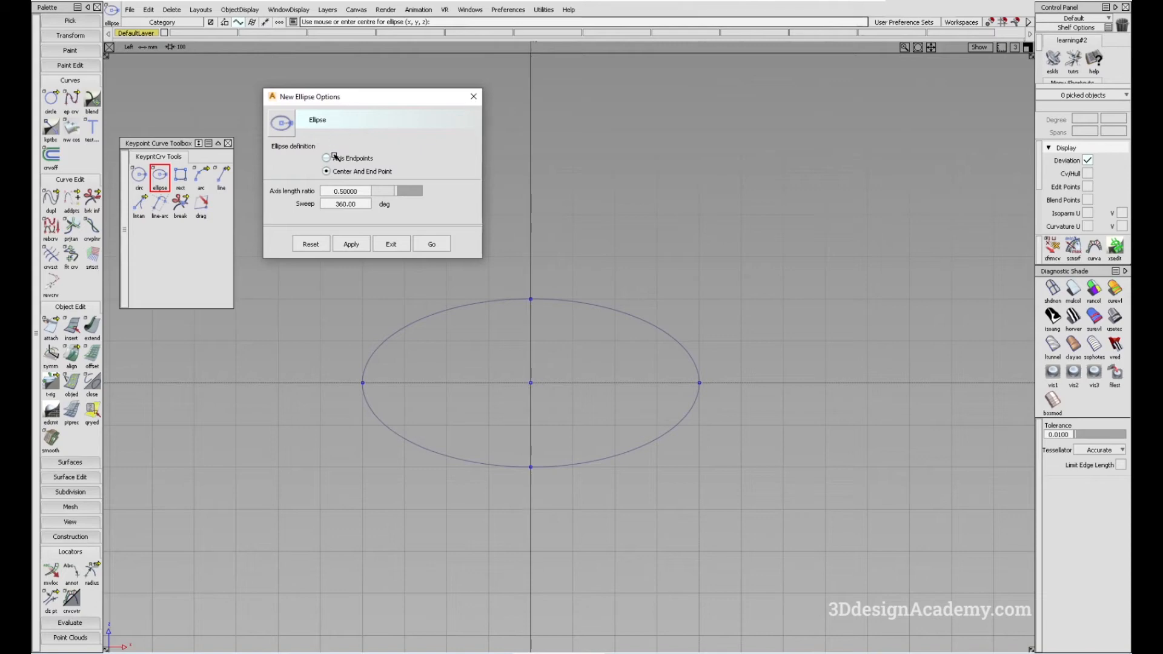
left_click(328, 158)
left_click(436, 244)
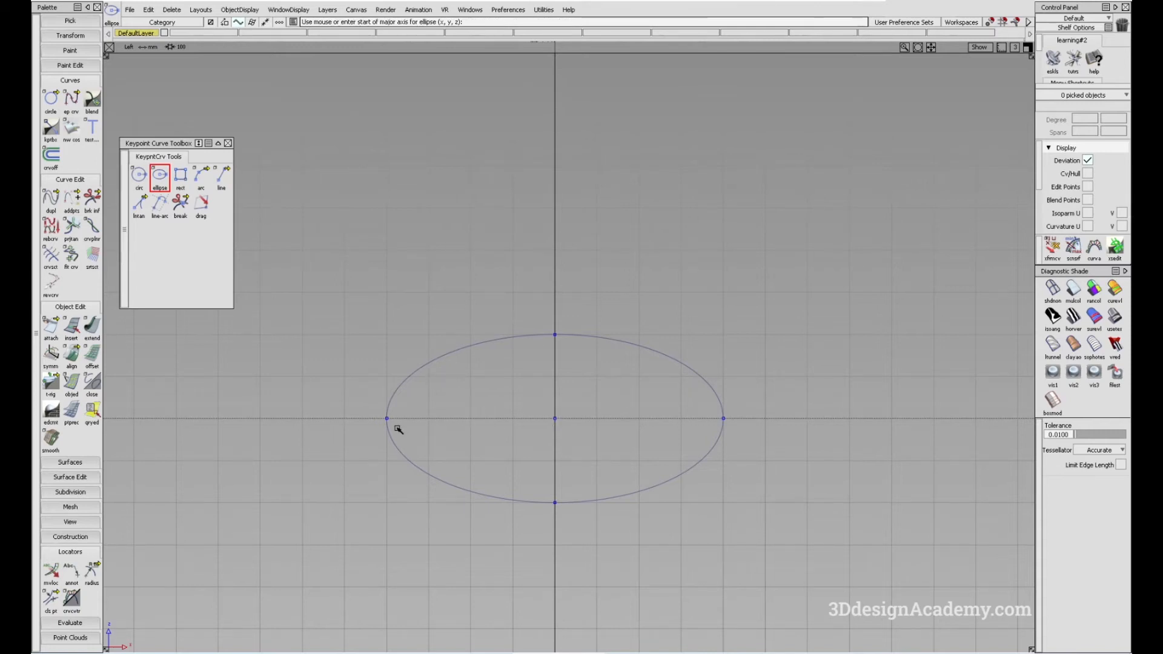
- Draw a second ellipse five grid squares above the first by placing its major axis endpoints directly above the first one's ends
middle_click_drag(423, 356, 409, 436, "alt+shift")
middle_click_drag(434, 267, 427, 273, "alt+shift")
left_click(397, 263)
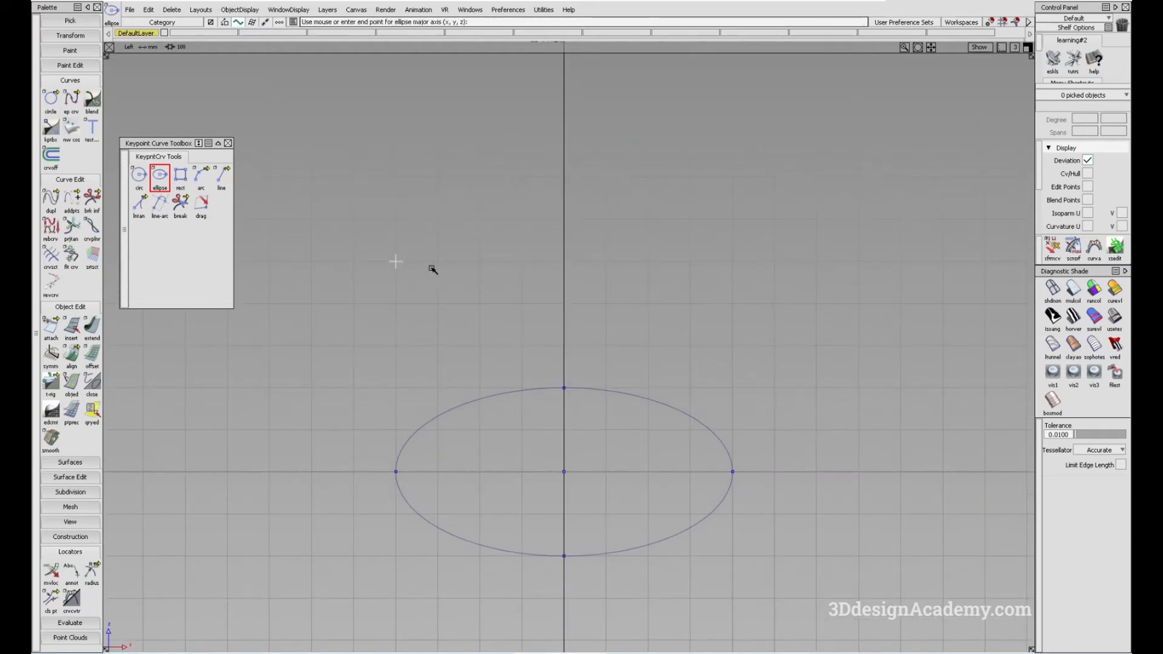
left_click(729, 267)
middle_click_drag(532, 257, 543, 278, "alt+shift")
left_click_drag(529, 398, 531, 277, "ctrl+shift")
mouse_move(507, 303)
middle_mouse_down("alt+shift")
mouse_move(496, 323)
mouse_move(512, 319)
middle_mouse_up("alt+shift")
- Draw two straight edit point curves two grid squares long: a vertical one left of the upper ellipse and a horizontal one to its upper right
left_click(71, 98)
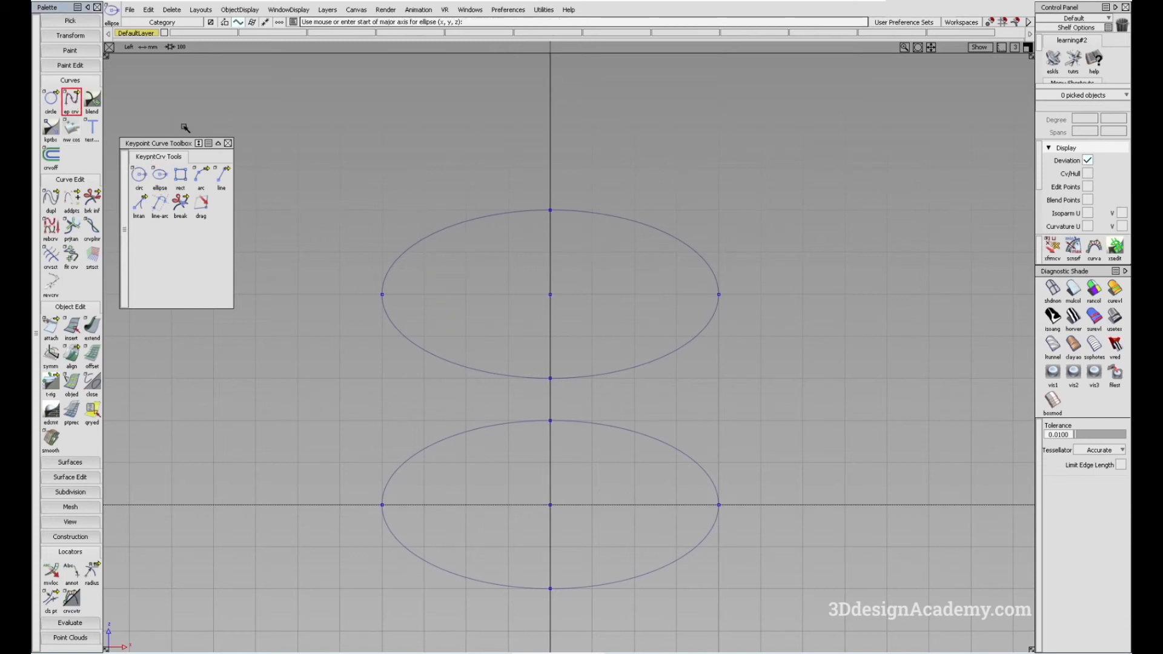
left_click(339, 295)
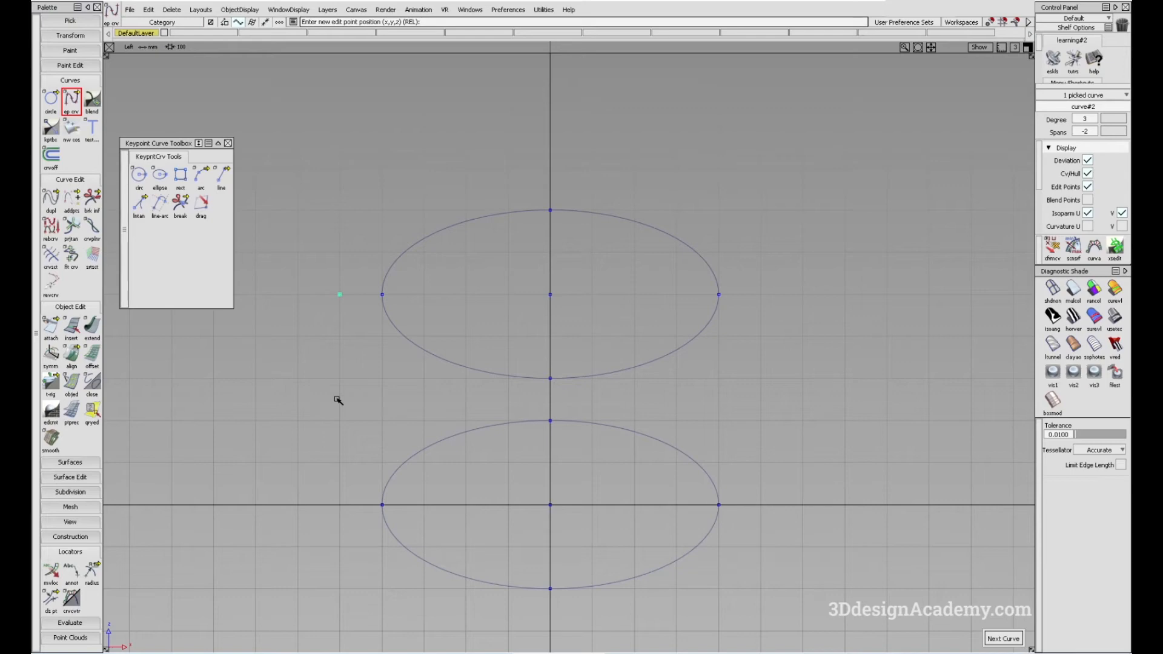
left_click(340, 378)
left_click(718, 125)
left_click(794, 134)
key("space")
middle_click_drag(401, 281, 415, 333, "alt+shift")
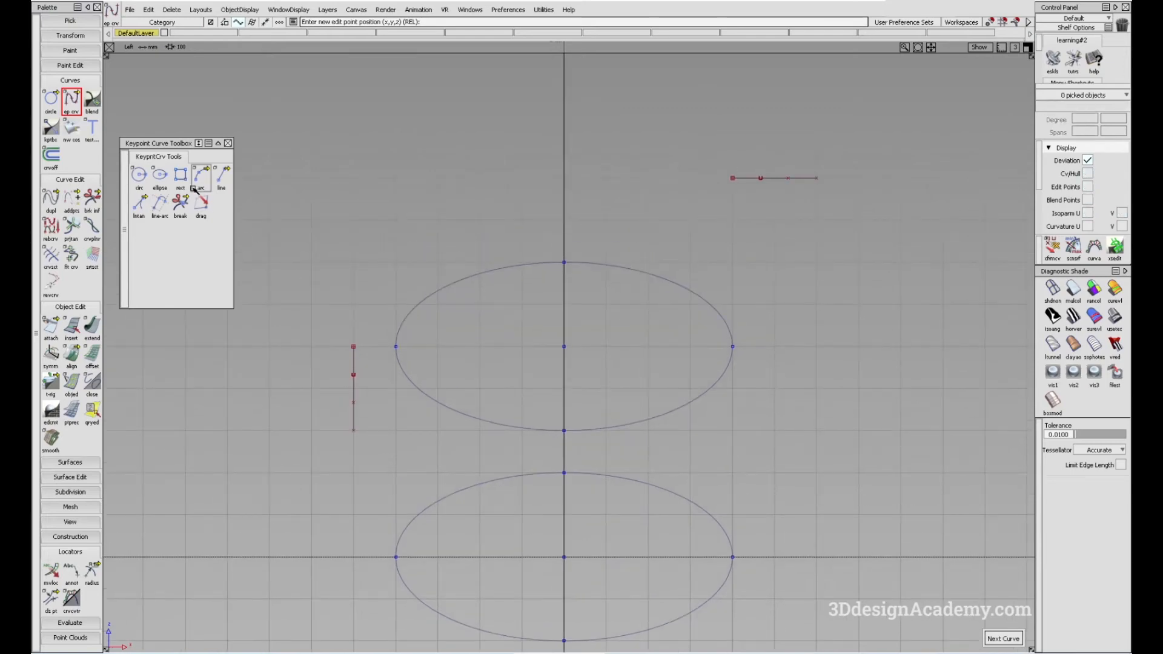
- Draw a tilted ellipse whose major axis runs from the vertical curve's upper end to the horizontal curve's left end
left_click(168, 175)
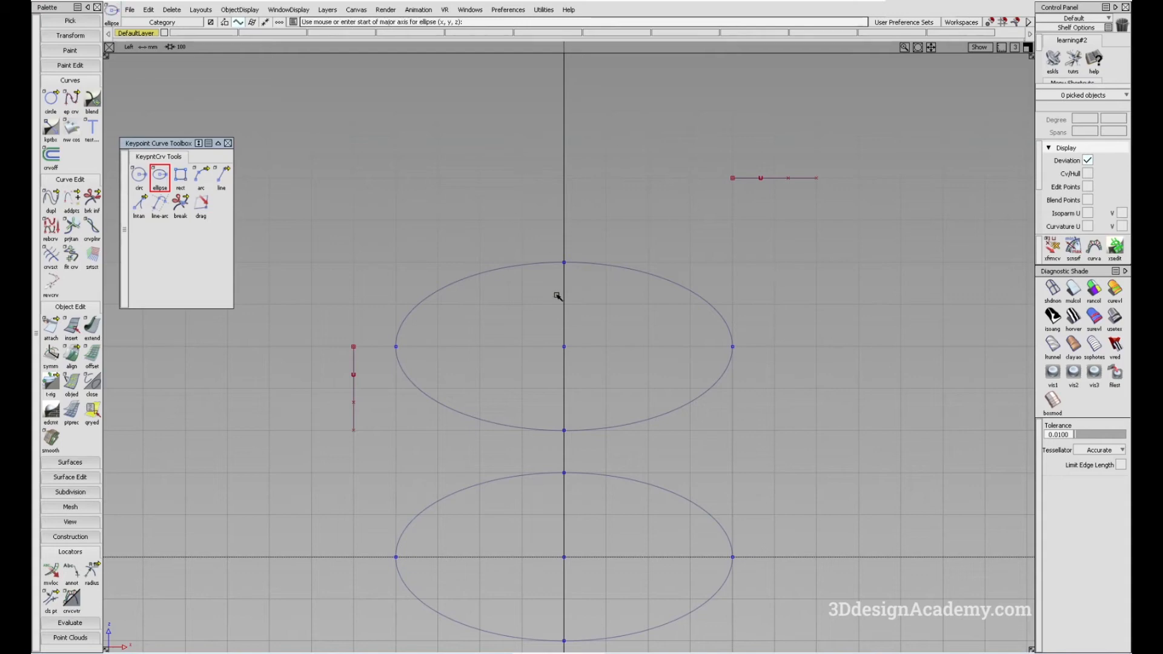
left_click(361, 339)
left_click(723, 184)
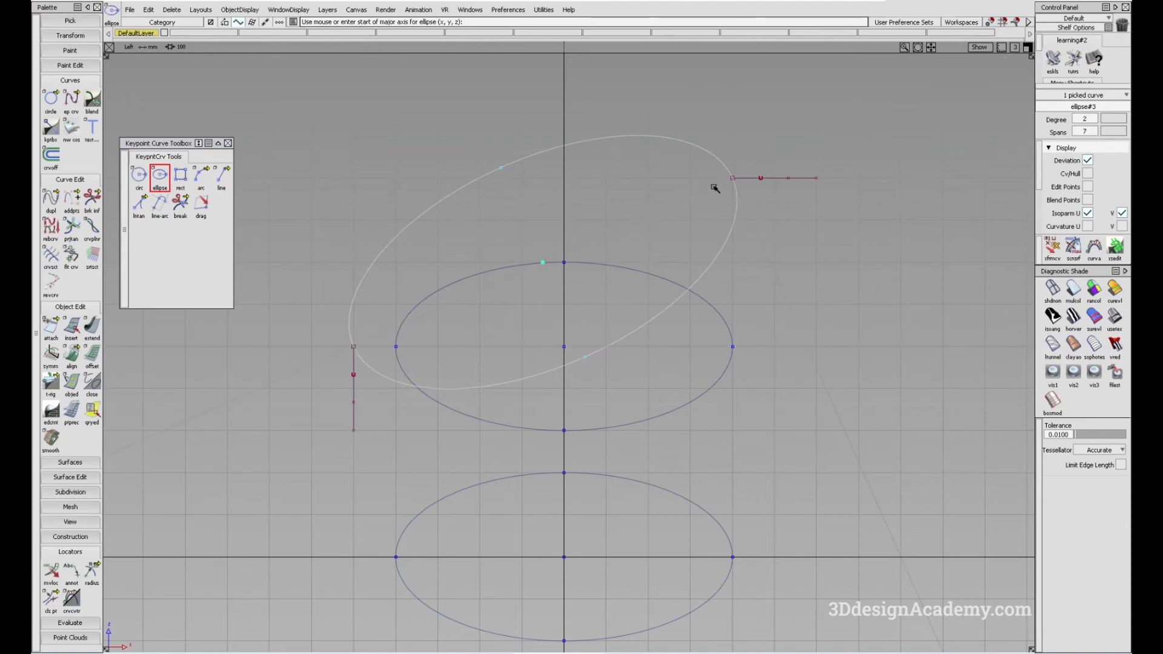
- Select and delete all ellipses and edit point curves, and delete the remaining guidelines
right_click_drag(556, 255, 538, 290, "alt+shift")
left_click_drag(493, 234, 625, 326, "ctrl+shift")
left_click_drag(363, 157, 939, 524)
key("Delete")
left_click(548, 380)
middle_click_drag(606, 377, 597, 289, "alt+shift")
right_click_drag(584, 312, 605, 338, "alt+shift")
left_click(175, 12)
left_click(200, 72)
double_click(160, 177)
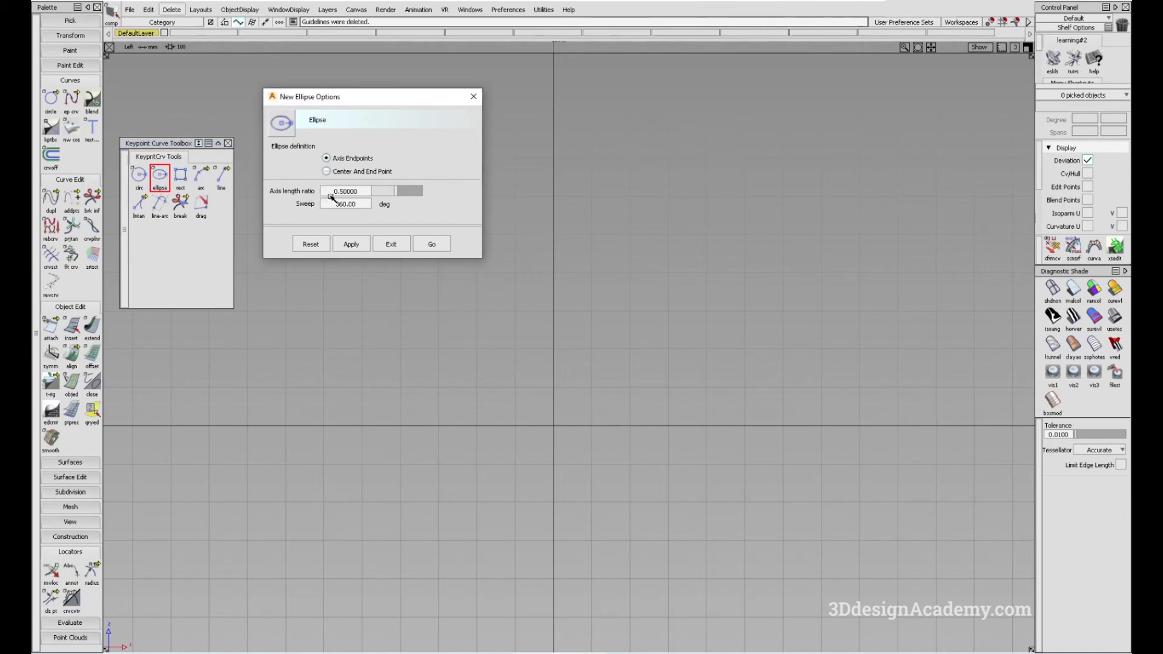
left_click(474, 96)
middle_click_drag(553, 455, 532, 388, "alt+shift")
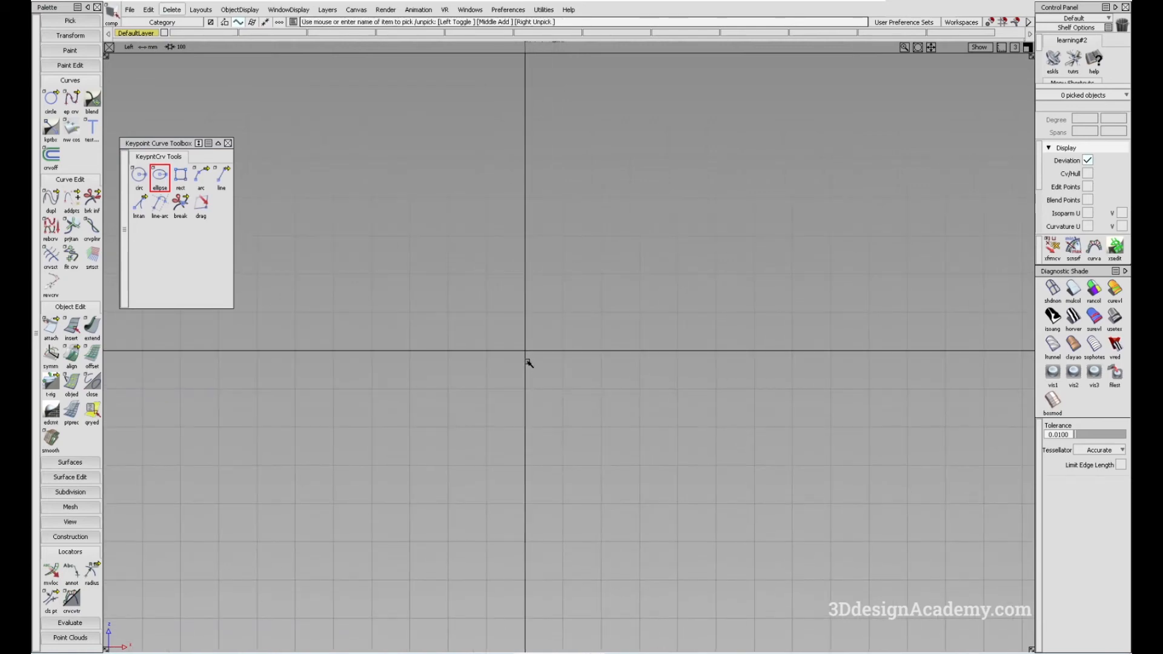
- Using the Center And End Point definition, draw an ellipse centered at the origin with its major axis end four grid squares to the right
double_click(160, 177)
left_click(328, 172)
left_click(431, 244)
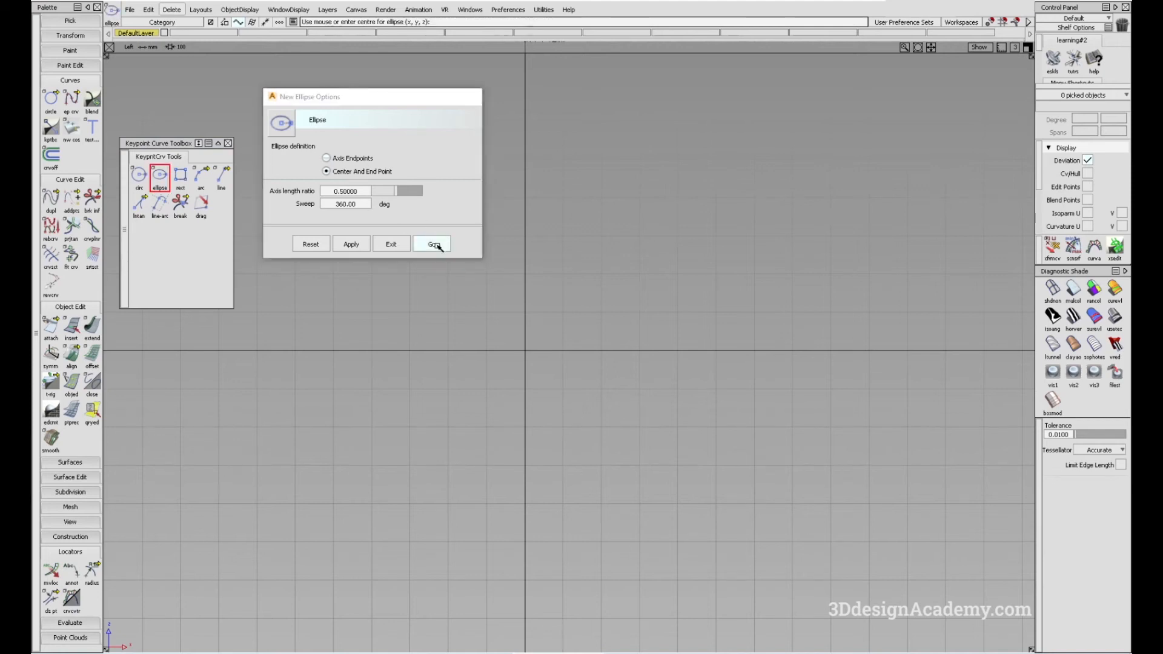
left_click(525, 358)
left_click(681, 356)
left_click(525, 268)
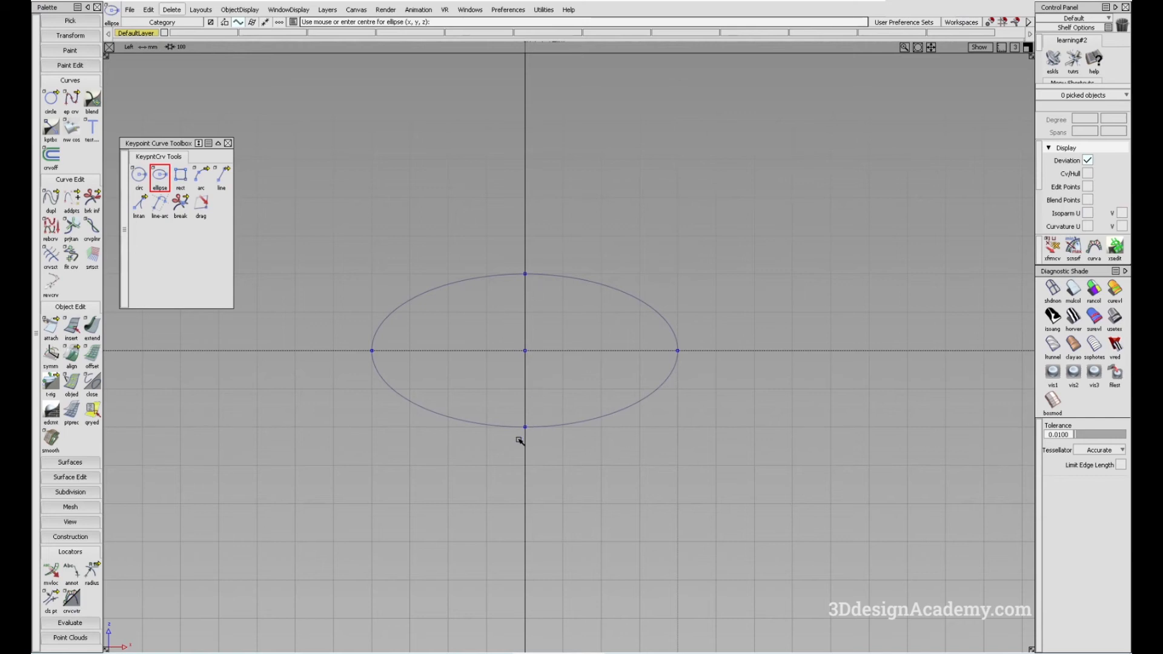
- Set the axis length ratio to 0.75 and draw an ellipse centered five grid squares above the origin, its axis end four squares right
double_click(161, 177)
left_click_drag(396, 192, 404, 193)
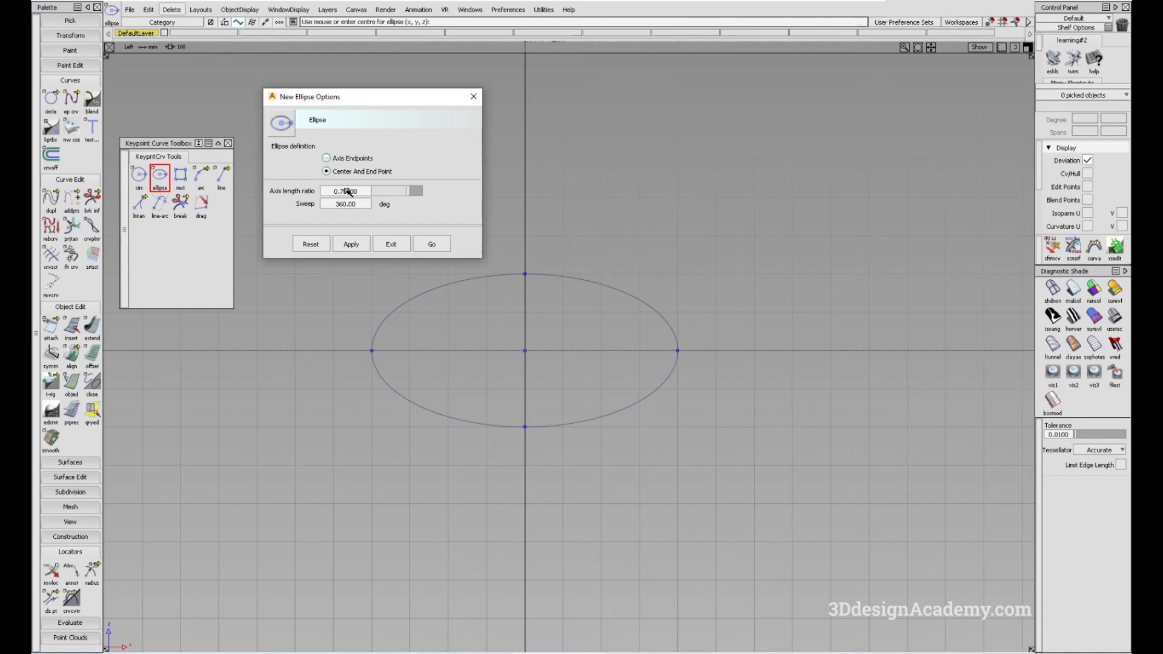
left_click(436, 244)
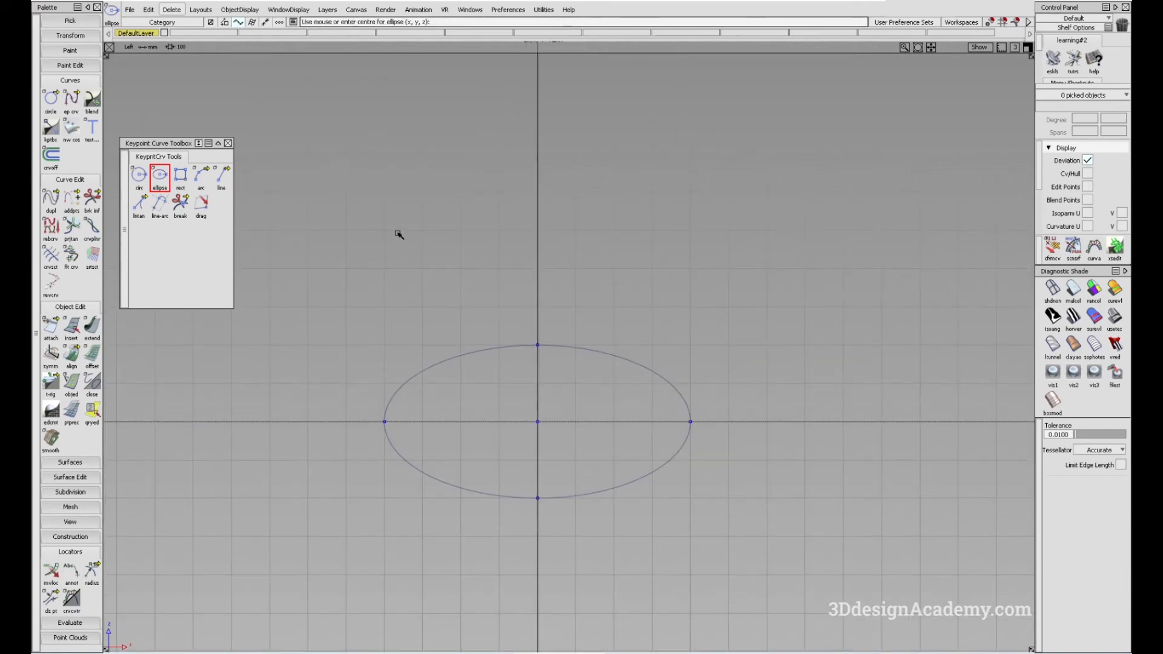
left_click(551, 231, "alt")
left_click(688, 240, "alt")
middle_click_drag(578, 261, 590, 281, "alt+shift")
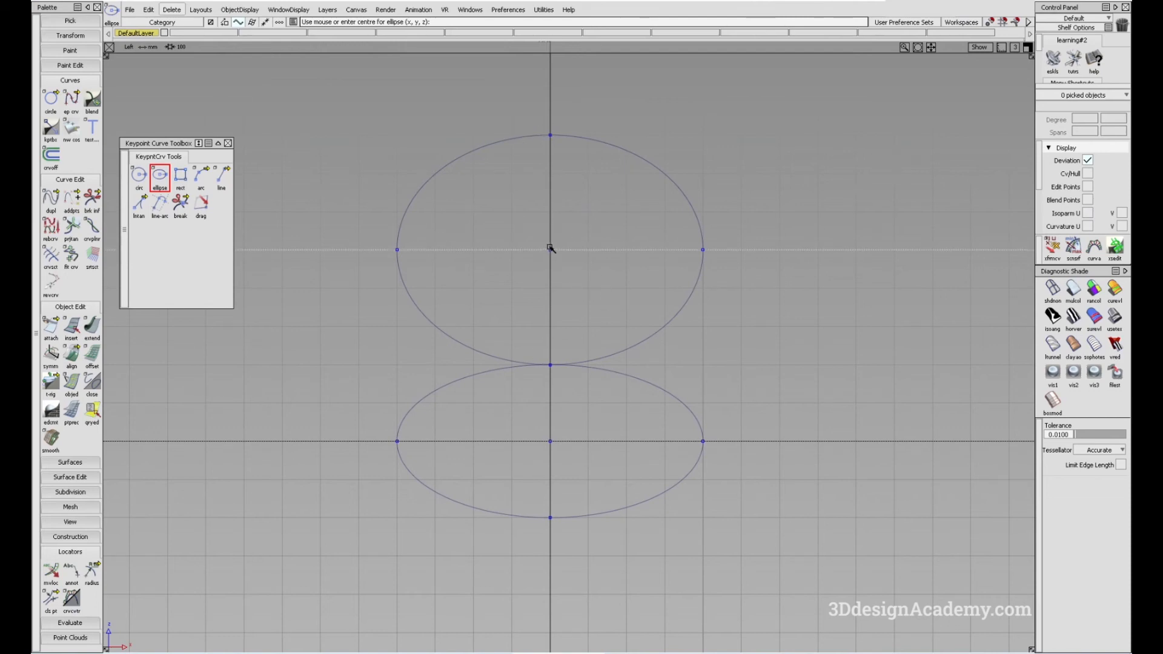
- Examine the upper ellipse's major and minor axis values in the Information Window, and clear the selection
mouse_move(656, 251)
left_mouse_down("ctrl+shift")
mouse_move(766, 333)
mouse_move(762, 365)
left_mouse_up("ctrl+shift")
middle_click_drag(707, 302, 676, 332, "alt+shift")
right_click_drag(725, 355, 721, 313, "ctrl+shift")
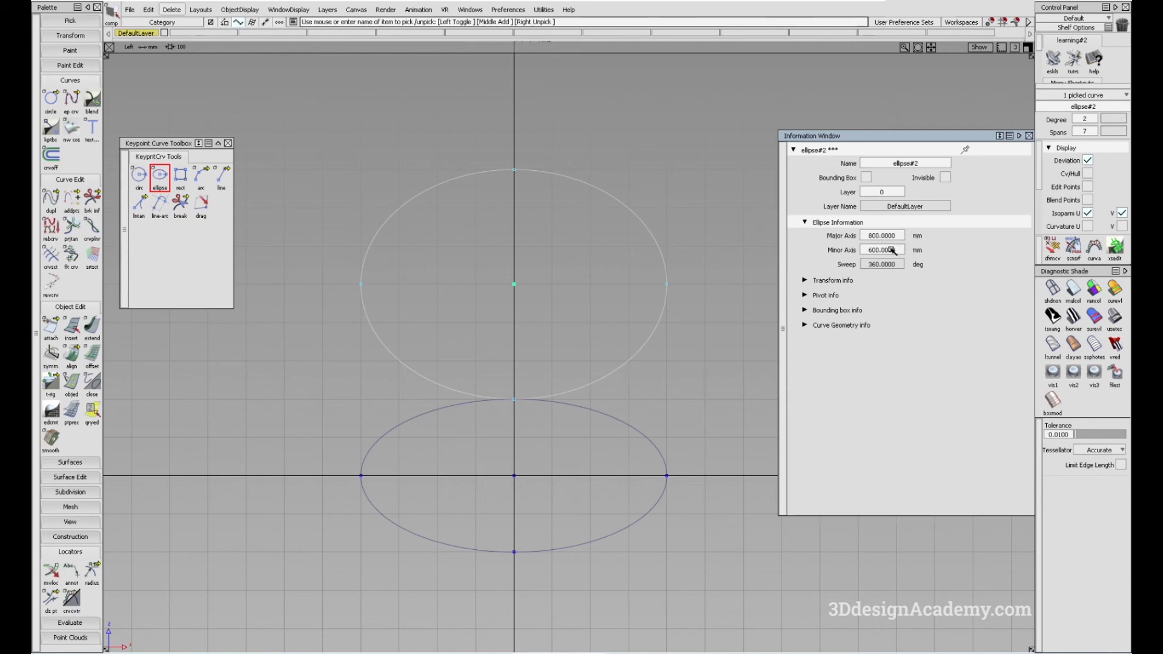
middle_click_drag(514, 456, 511, 460, "alt+shift")
left_click_drag(489, 454, 482, 361, "ctrl+shift")
middle_click_drag(438, 350, 378, 296, "alt+shift")
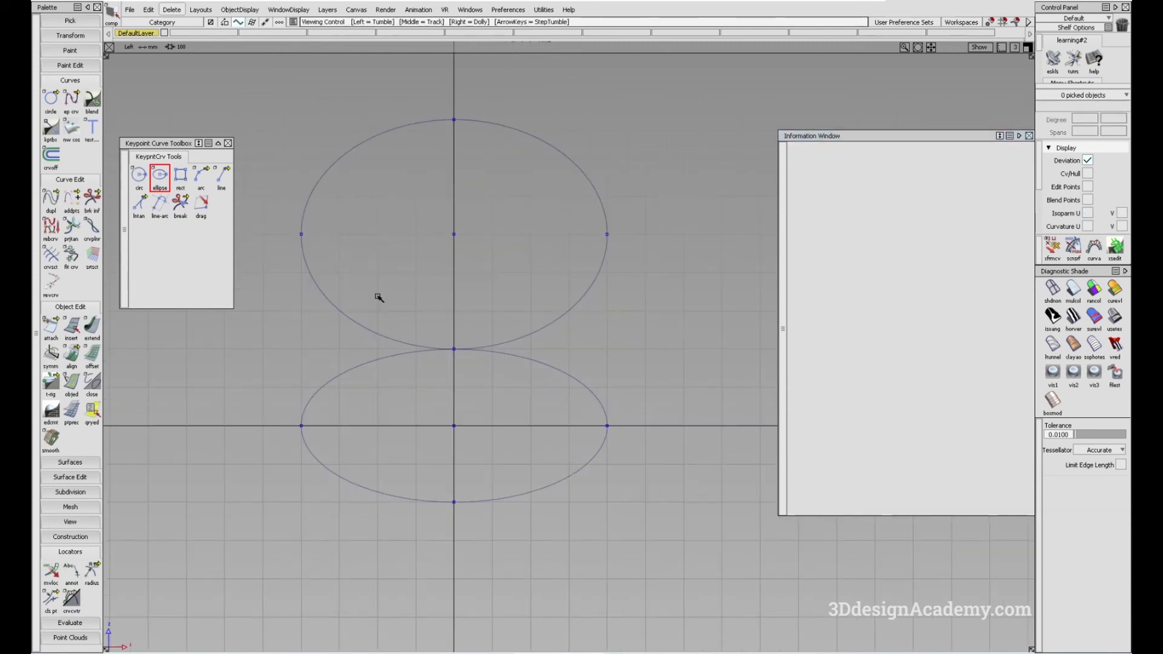
- Draw a half ellipse with a 180-degree sweep, centered four grid squares below the origin with its axis end four squares right, and deselect it
left_click(154, 168)
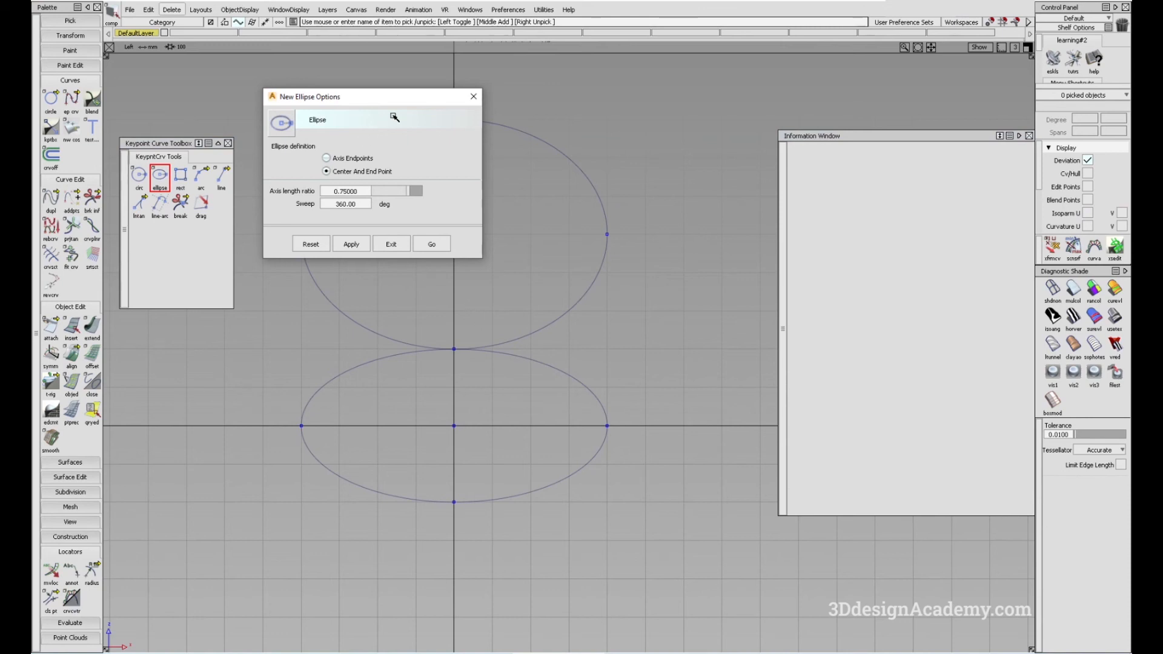
left_click_drag(400, 102, 408, 142)
left_click(364, 244)
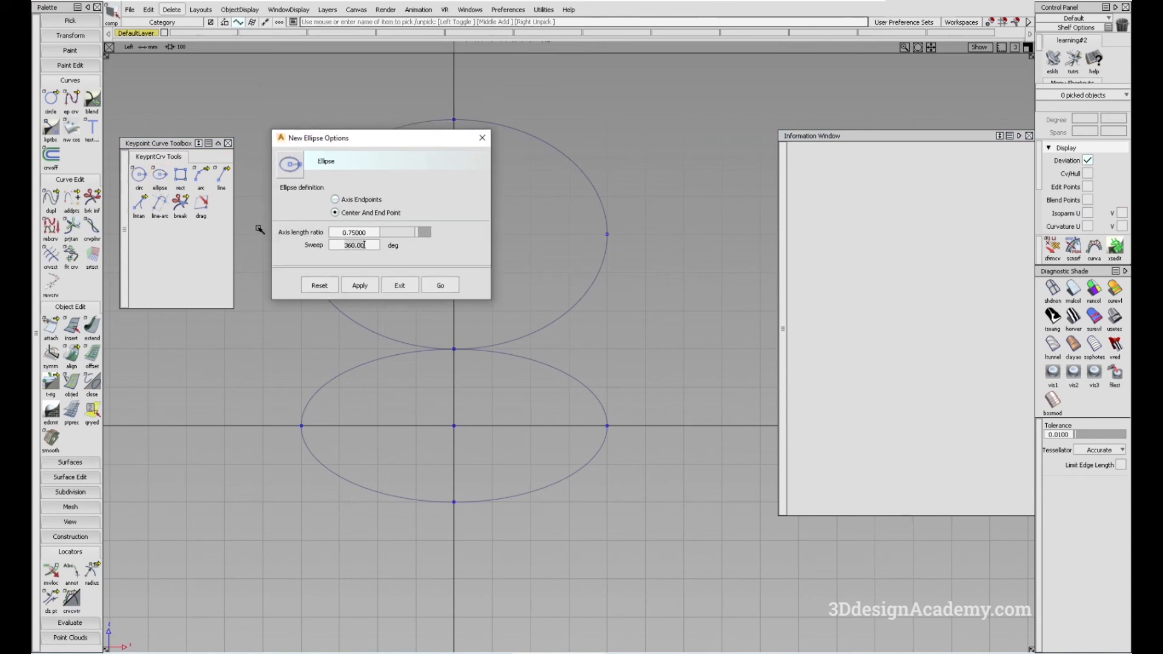
type("180")
key("Return")
left_click(440, 287)
middle_click_drag(611, 396, 584, 215, "alt+shift")
left_click(430, 402, "alt")
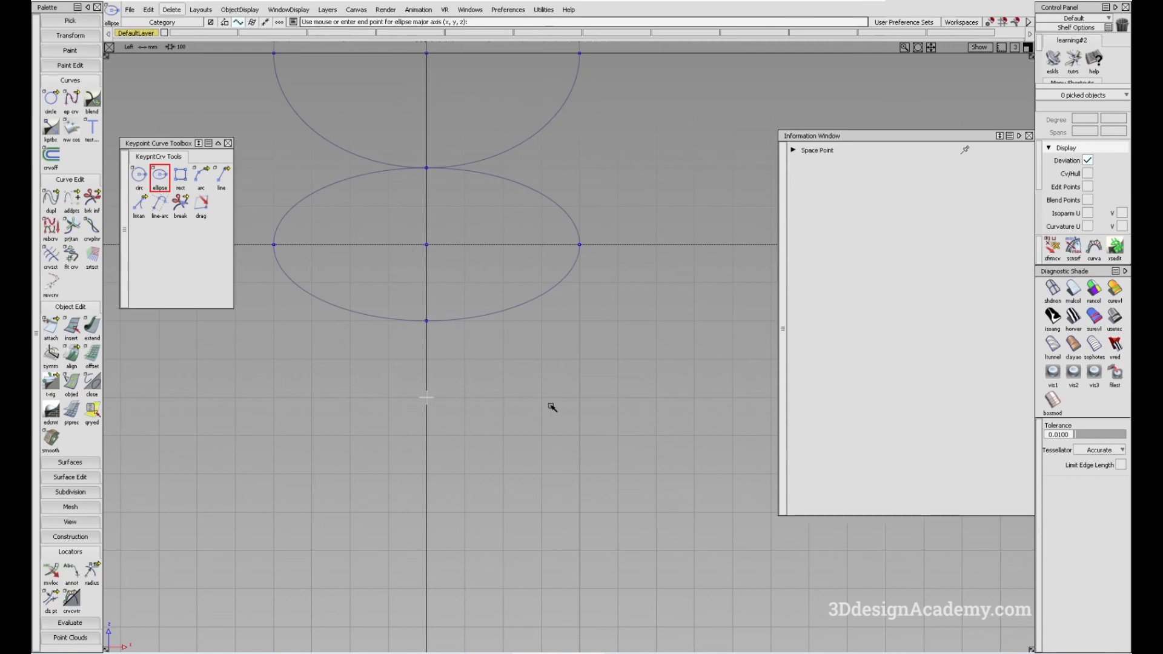
left_click(580, 402, "alt")
middle_click_drag(455, 590, 473, 574, "alt+shift")
left_click_drag(473, 574, 475, 431, "ctrl+shift")
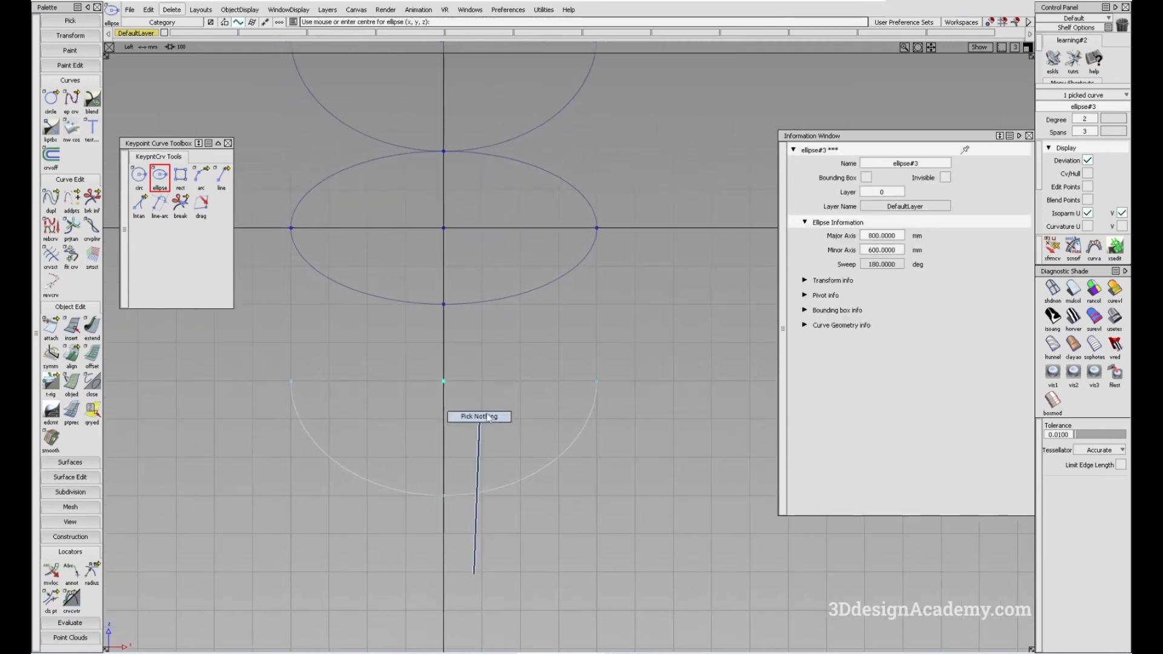
middle_click_drag(486, 420, 503, 473, "alt+shift")
left_click_drag(501, 509, 462, 328, "ctrl+shift")
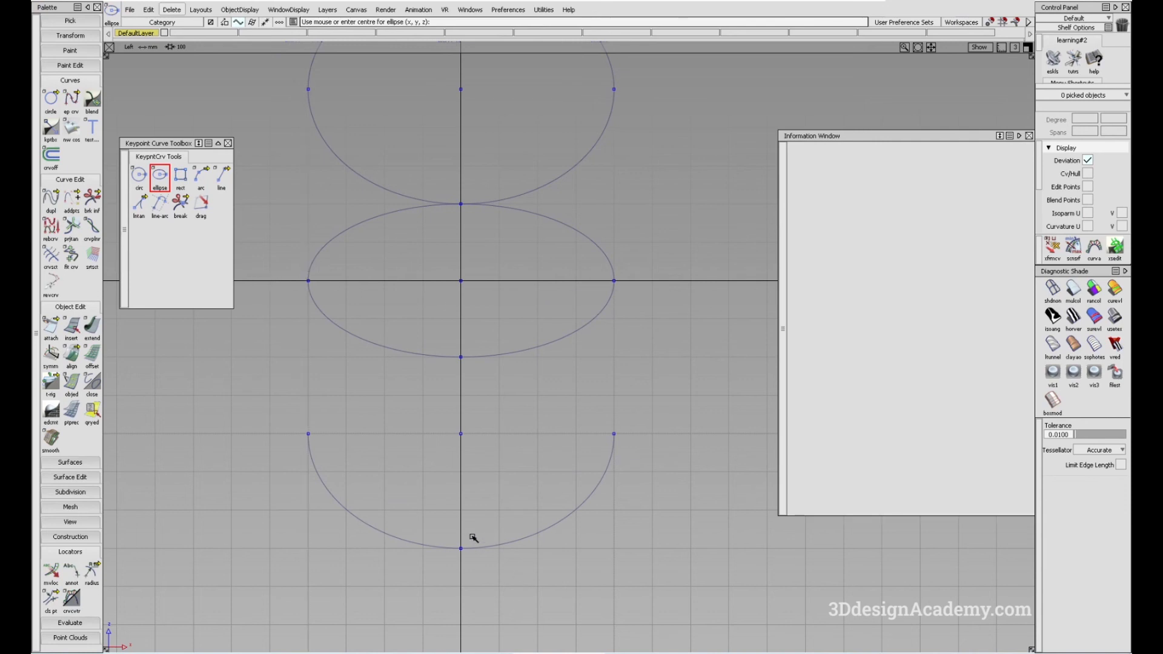
middle_click_drag(618, 459, 597, 441, "alt+shift")
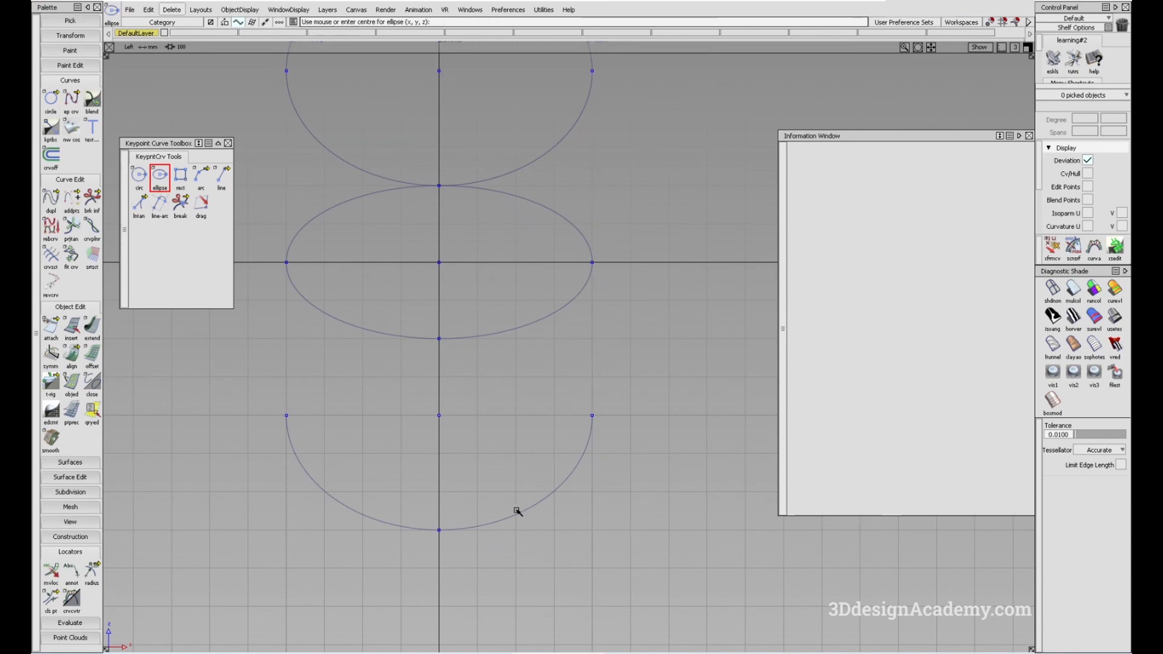
middle_click_drag(583, 525, 583, 496, "alt+shift")
middle_click_drag(571, 441, 567, 456, "alt+shift")
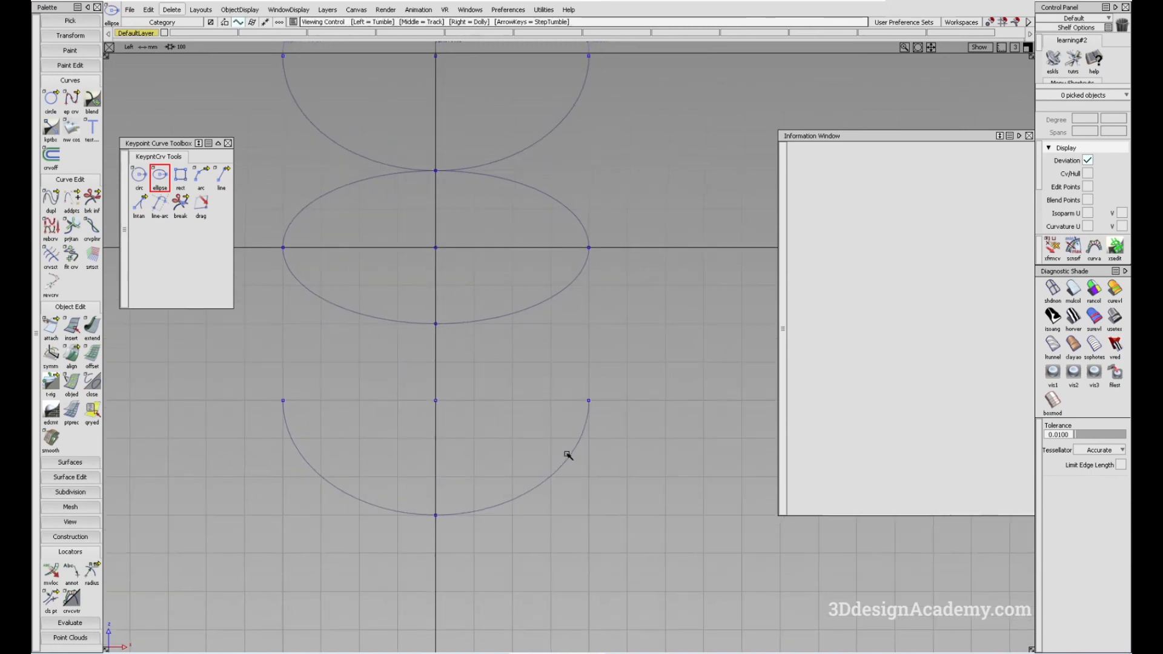
middle_click_drag(499, 329, 552, 391, "alt+shift")
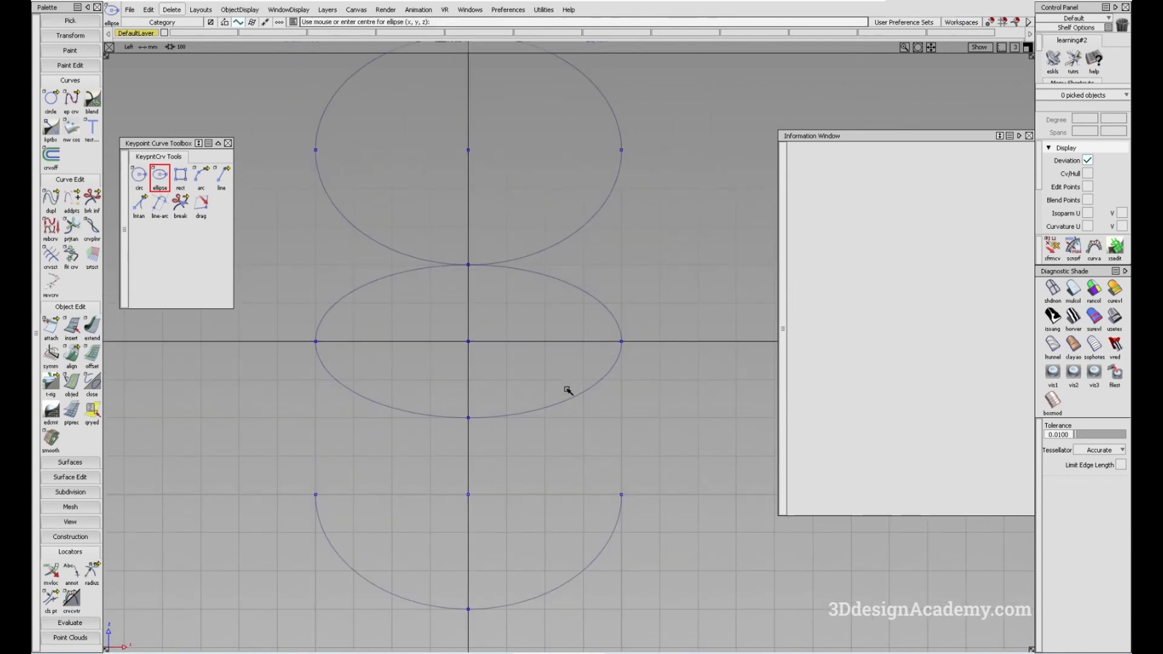